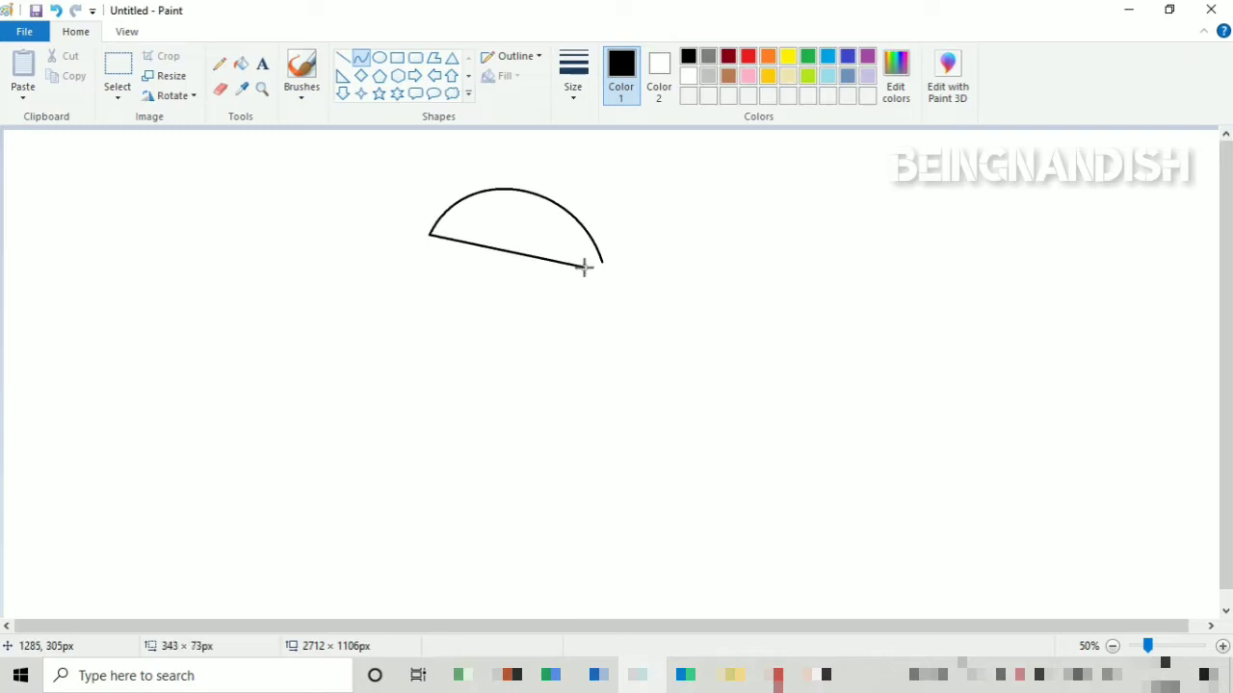
- Bend the lower line into an arc beneath the first one and close the crescent's open end with a straight line
click(503, 190)
mouse_move(539, 199)
mouse_down()
mouse_move(564, 199)
mouse_move(583, 232)
mouse_up()
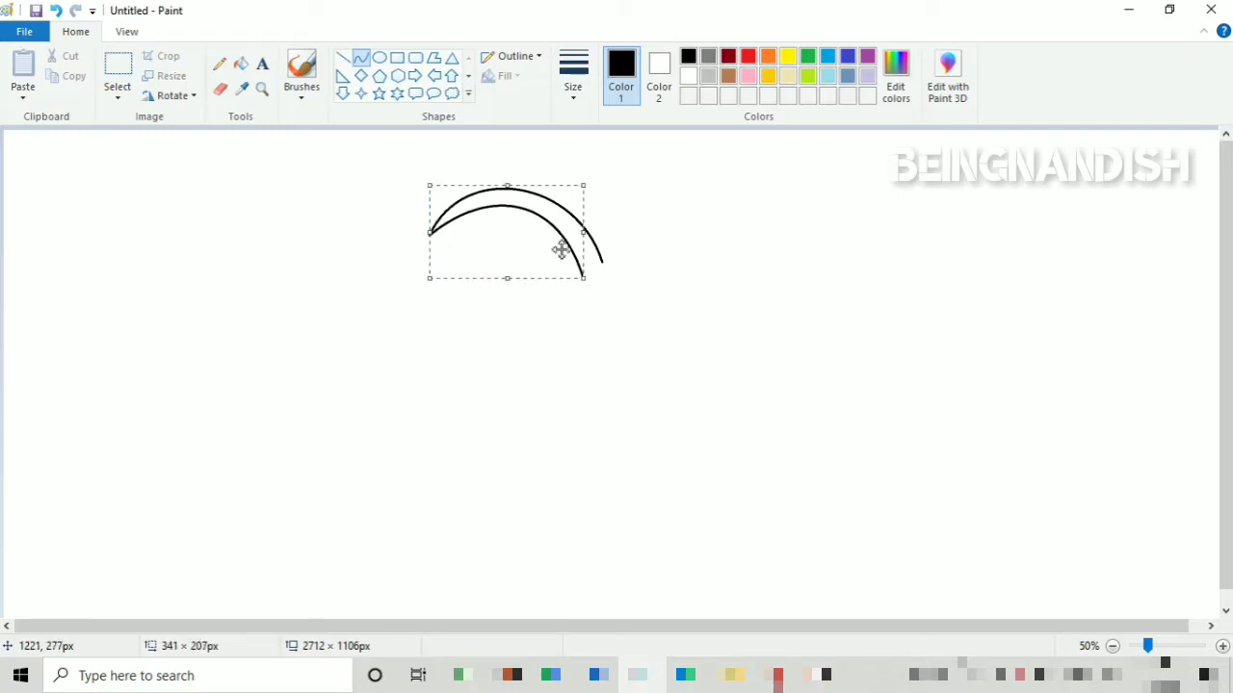
drag(507, 277, 507, 282)
click(342, 58)
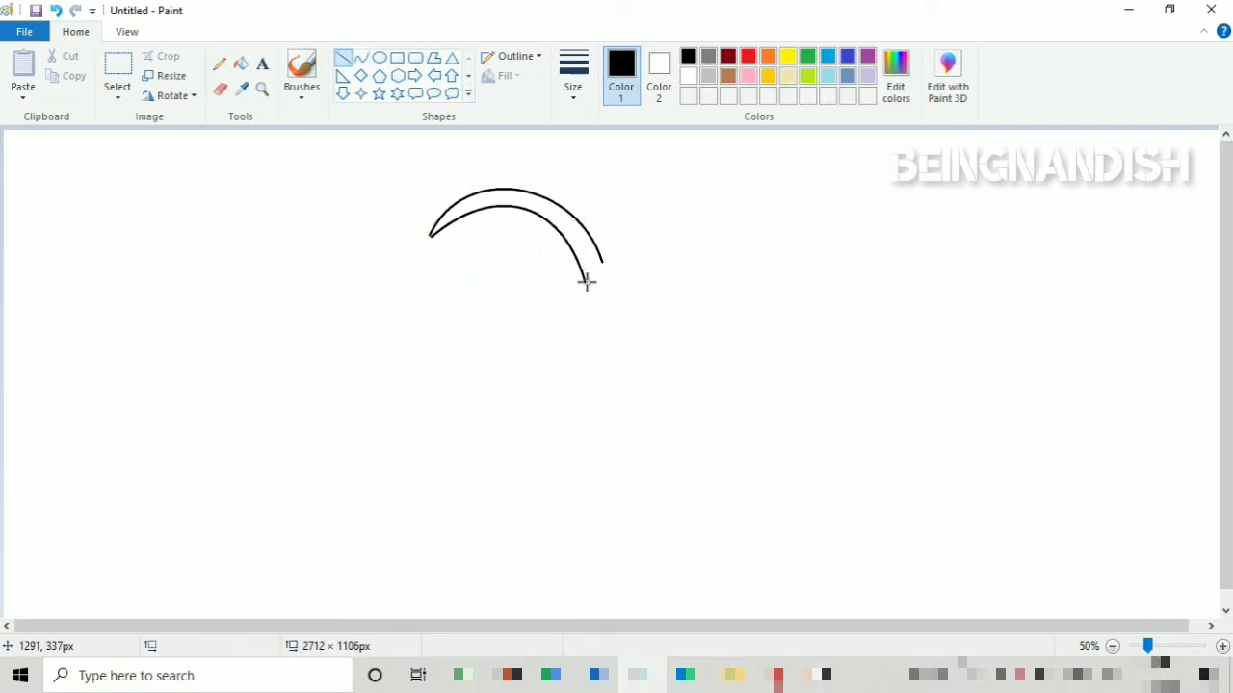
- Erase the overhanging line at the crescent's closed end and draw a vertical centre line about 875 px tall beside it
click(219, 89)
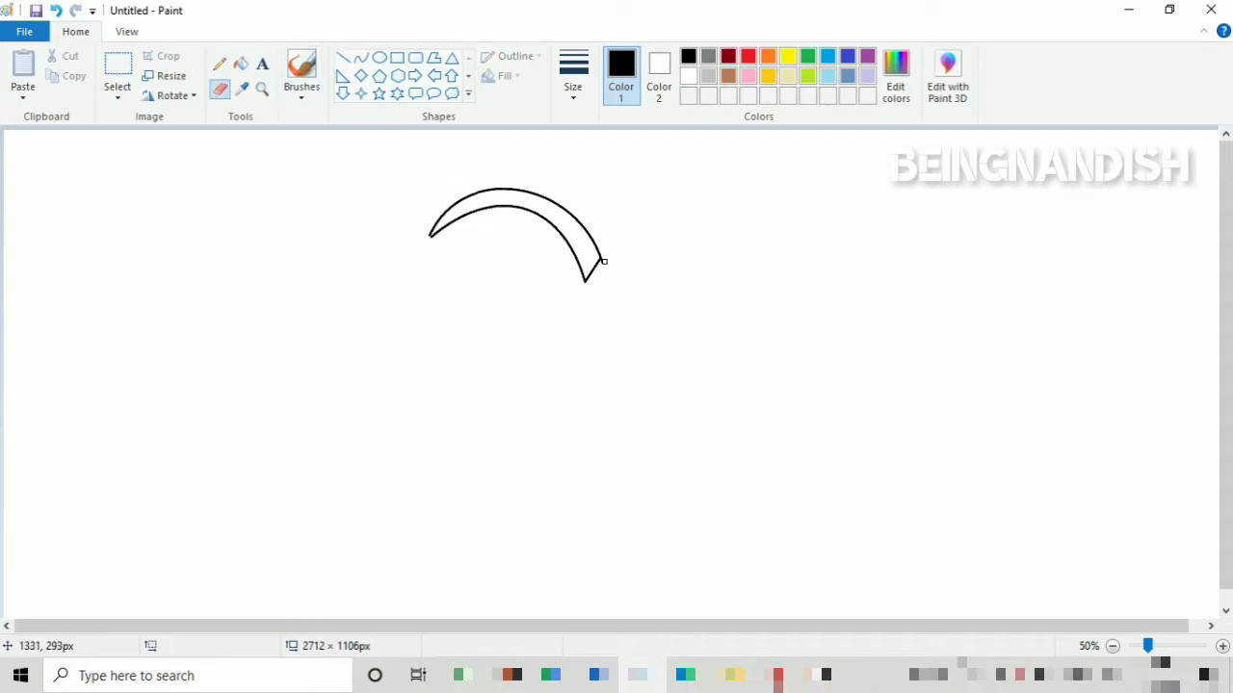
click(343, 58)
drag(602, 157, 605, 551)
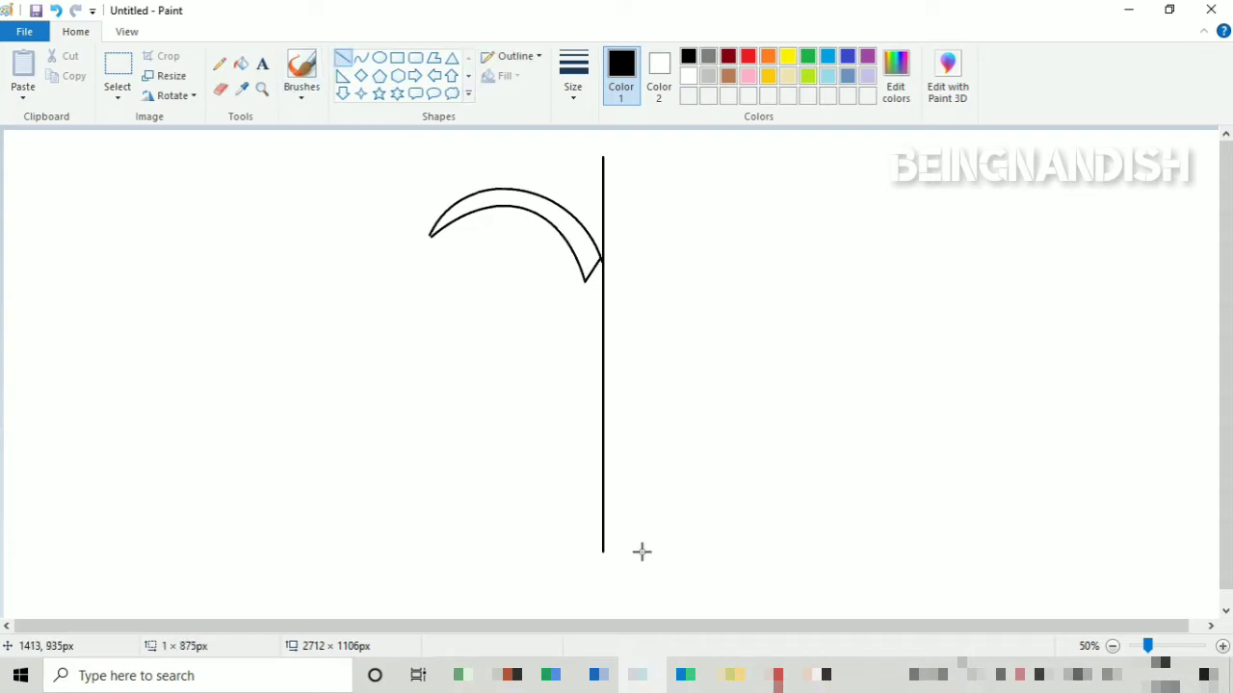
- Draw a curved arch below the crescent, with its outer end higher than the end nearer the centre line
click(367, 59)
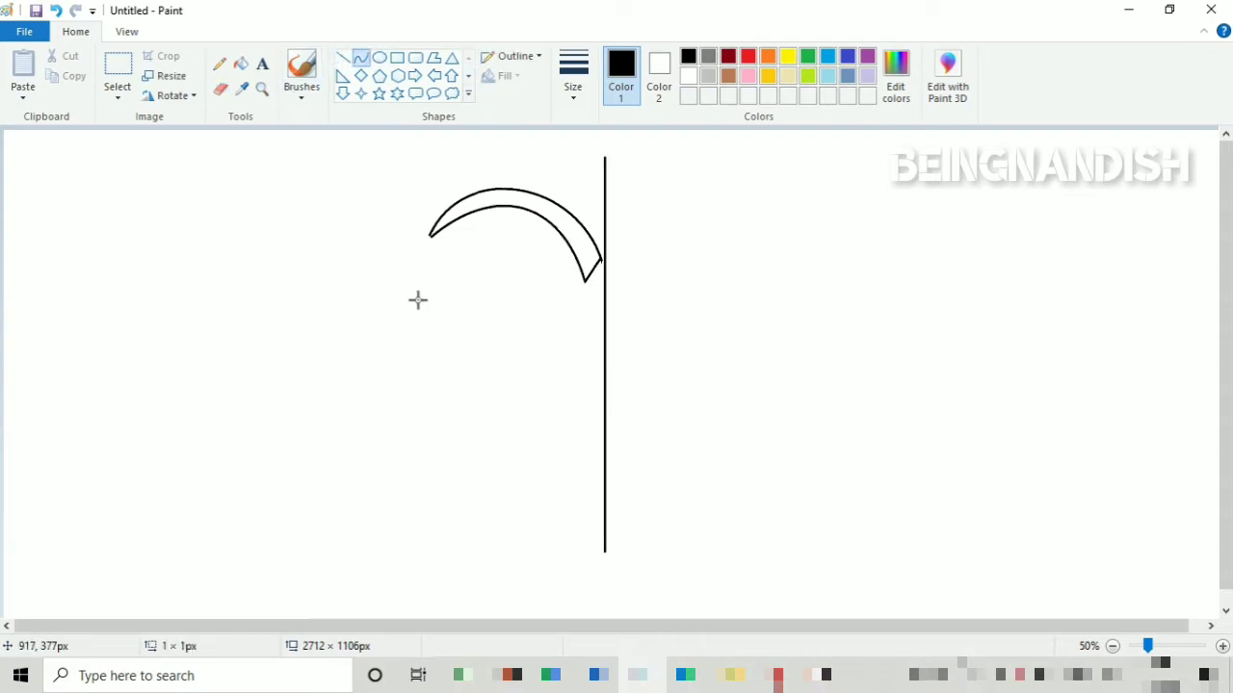
drag(417, 300, 555, 338)
drag(490, 317, 542, 237)
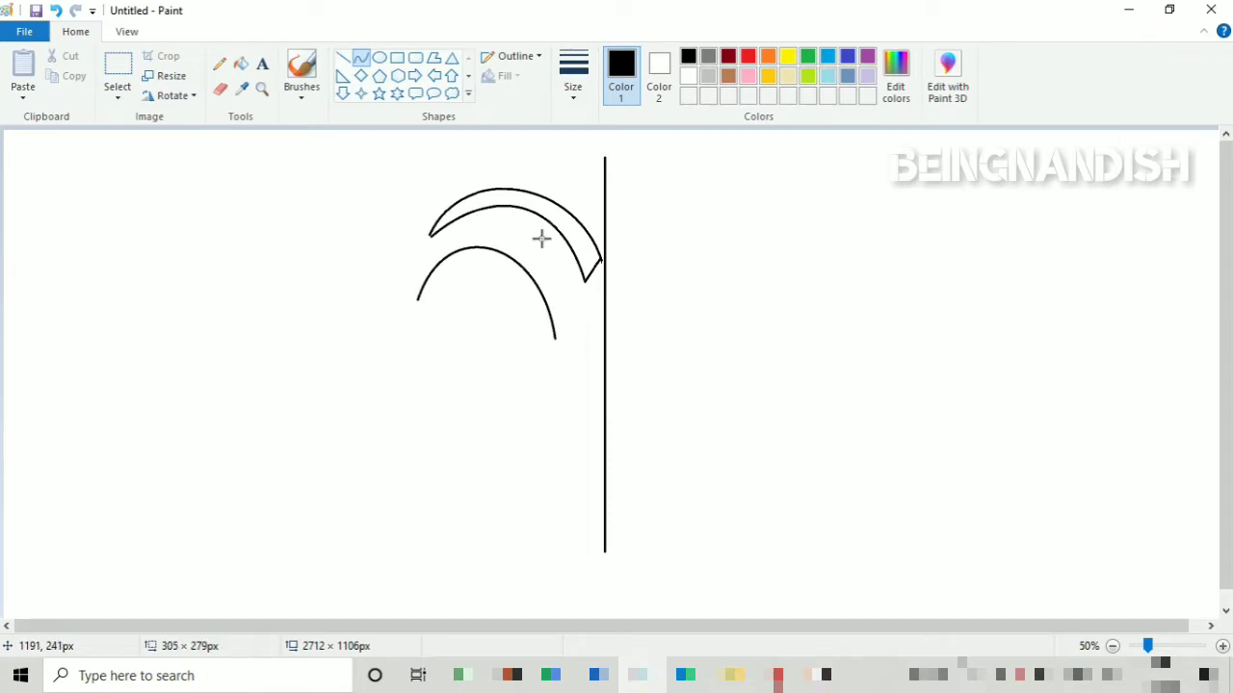
click(541, 238)
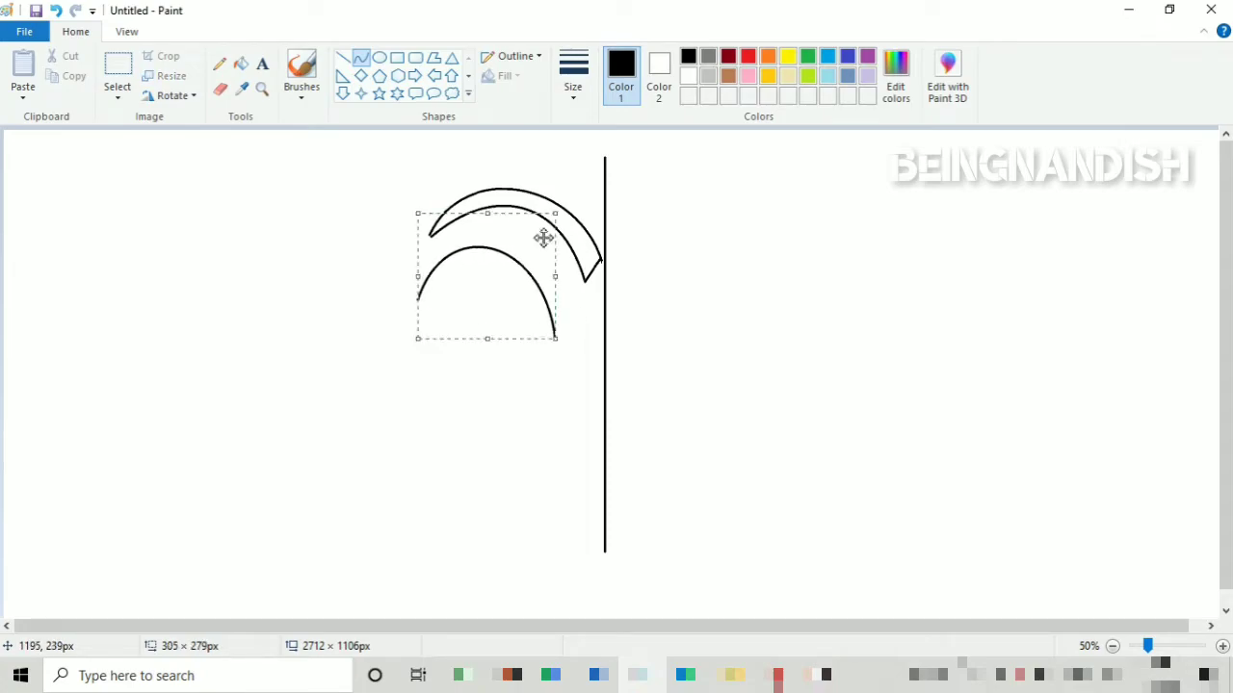
click(641, 279)
- Draw a short horizontal line inward from the arch's outer end and erase the excess at its other end
click(343, 58)
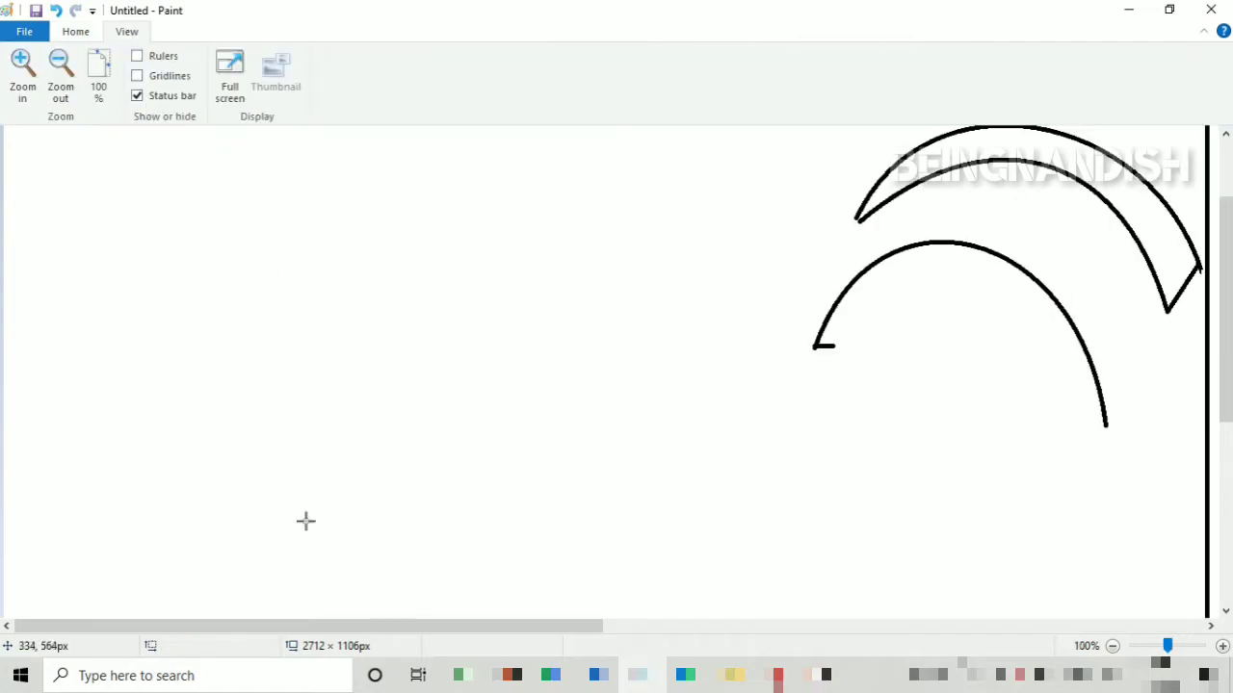
scroll(306, 520, right, 5)
click(76, 32)
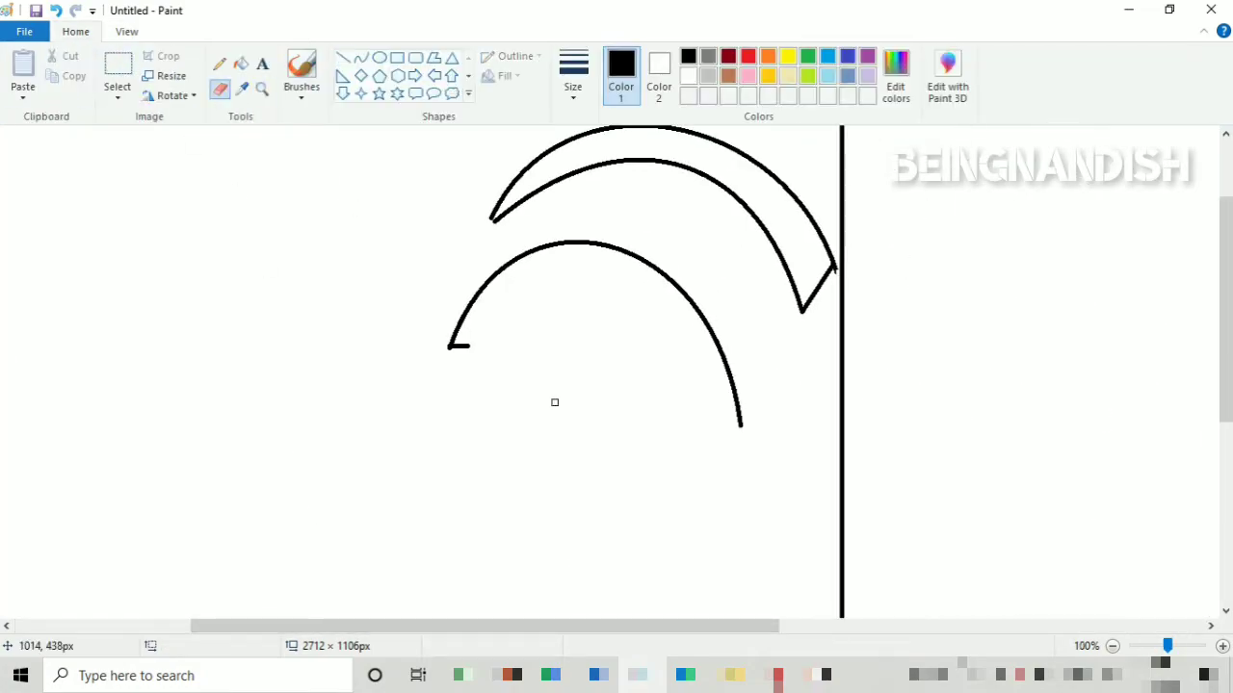
- Draw a bowed curve downward from the end of the short horizontal line as the outer side of the hook
click(360, 57)
mouse_move(469, 347)
mouse_down()
mouse_move(504, 459)
mouse_move(554, 510)
mouse_up()
drag(516, 441, 542, 345)
click(591, 486)
- Draw the hook's rounded tip and the inner curve back up beneath the arch, widening the curve to meet the tip
drag(564, 472, 599, 535)
drag(587, 525, 548, 484)
drag(573, 343, 573, 364)
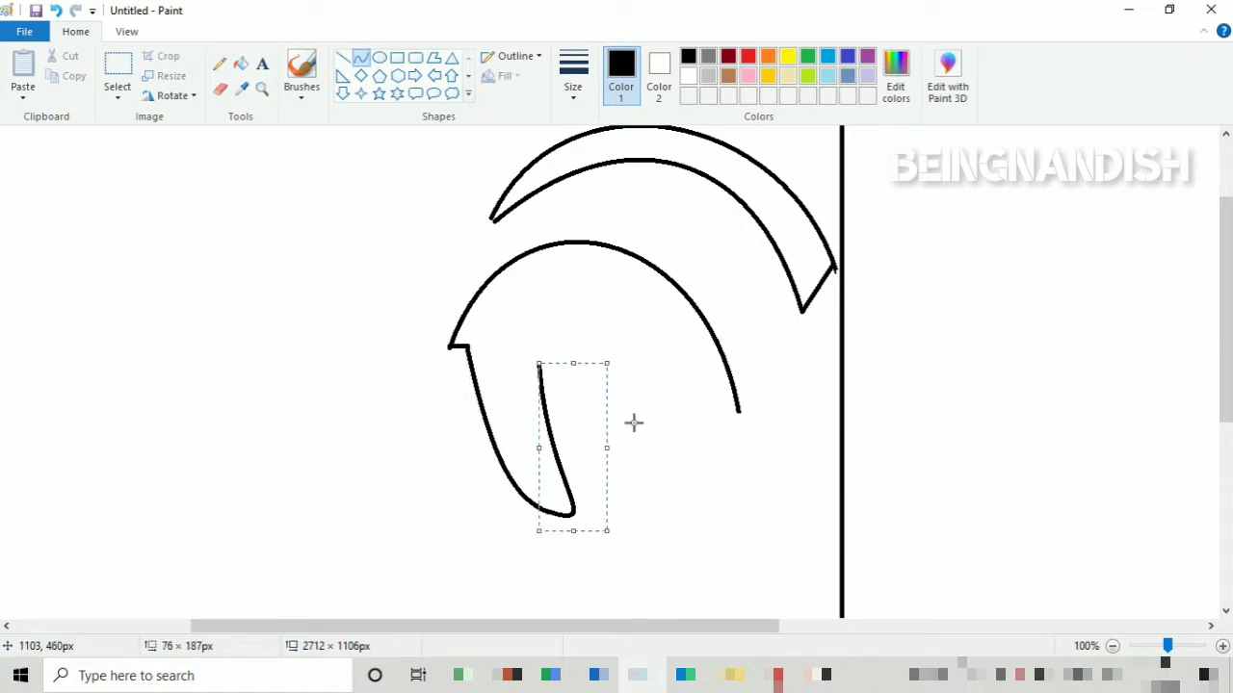
drag(607, 448, 626, 449)
click(659, 450)
click(220, 89)
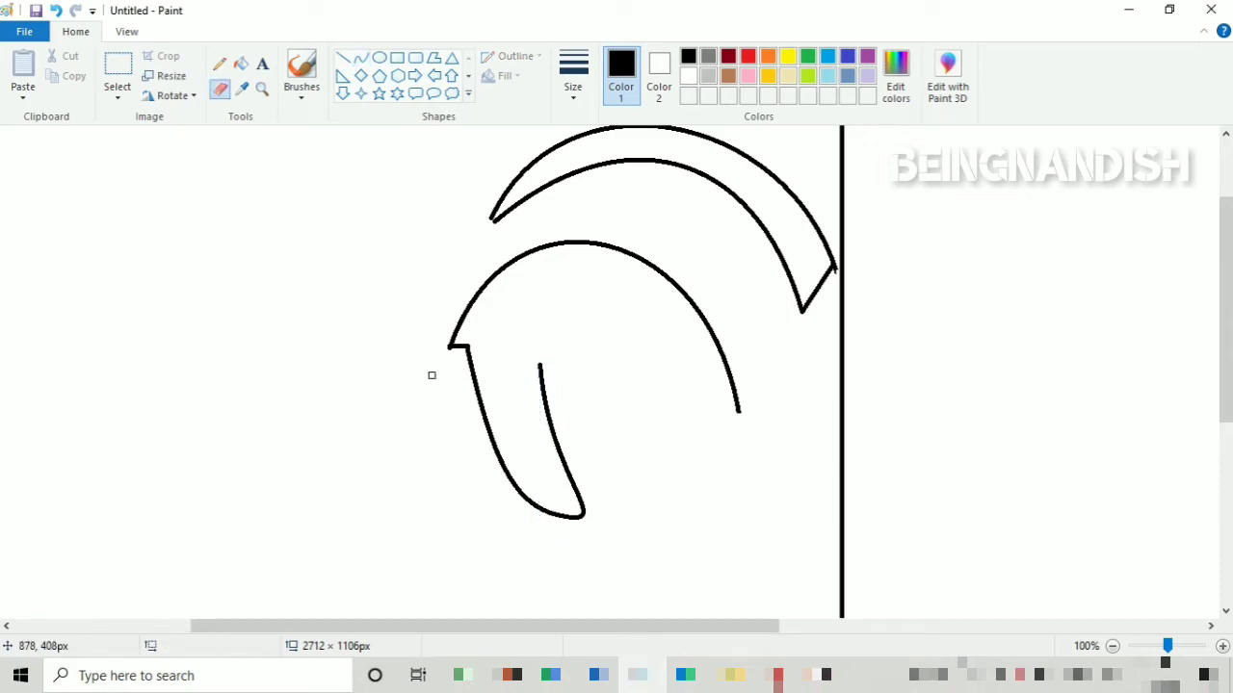
- Continue the hook's inner edge with a small rounded arch and a second curve bowing down beside the eye area
click(361, 57)
mouse_move(540, 367)
mouse_down()
mouse_move(613, 374)
mouse_move(562, 327)
mouse_move(620, 343)
mouse_move(681, 475)
mouse_up()
click(635, 429)
mouse_move(626, 424)
mouse_down()
mouse_move(600, 432)
mouse_move(621, 478)
mouse_move(626, 461)
mouse_up()
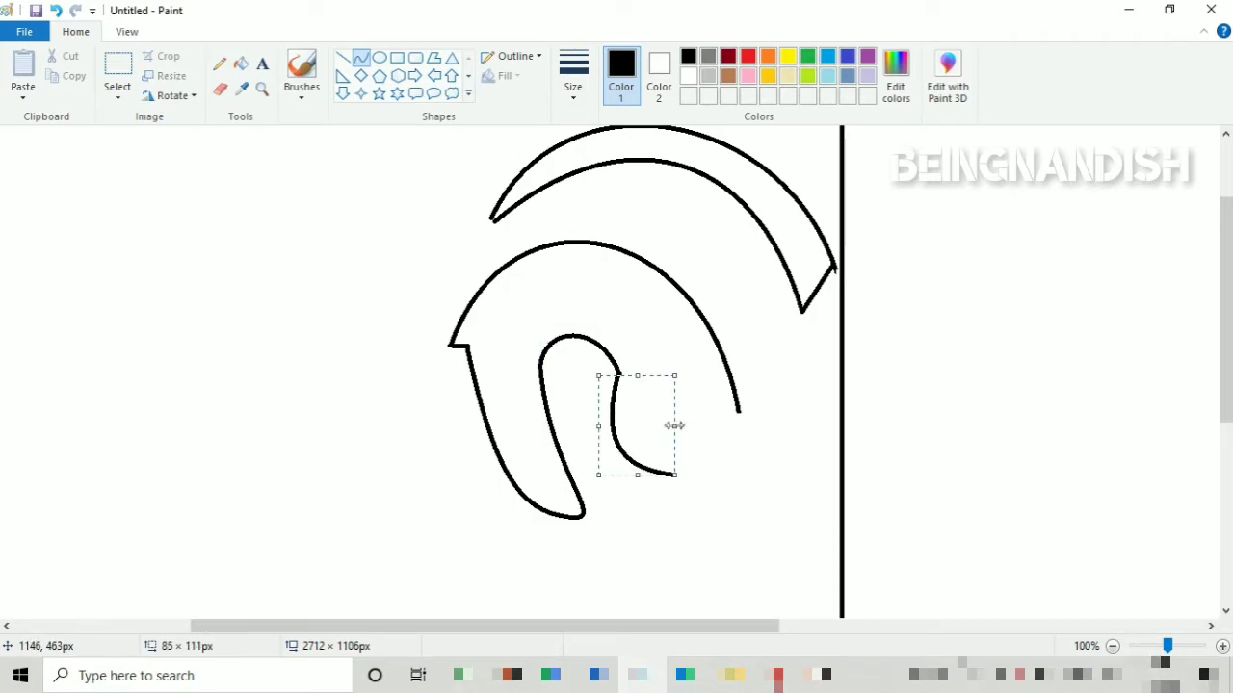
click(747, 464)
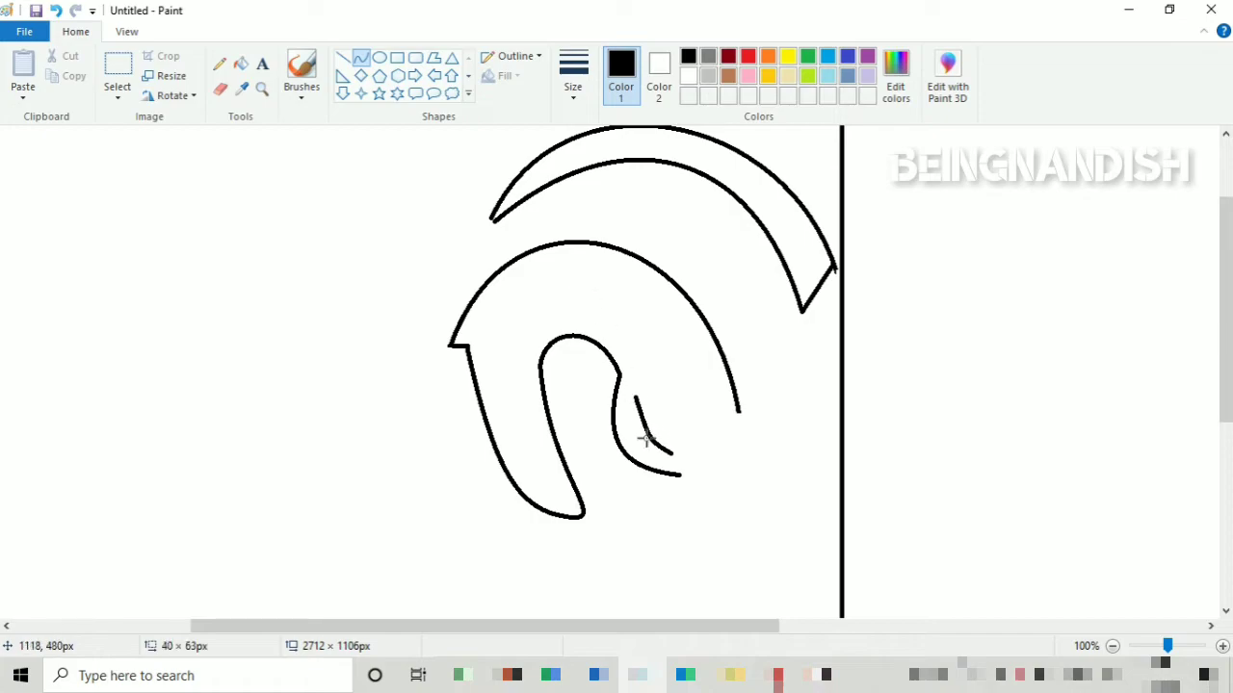
- Draw a small eye shape inside the lower curve, closing its curved edge with straight lines
drag(635, 453, 677, 457)
click(343, 57)
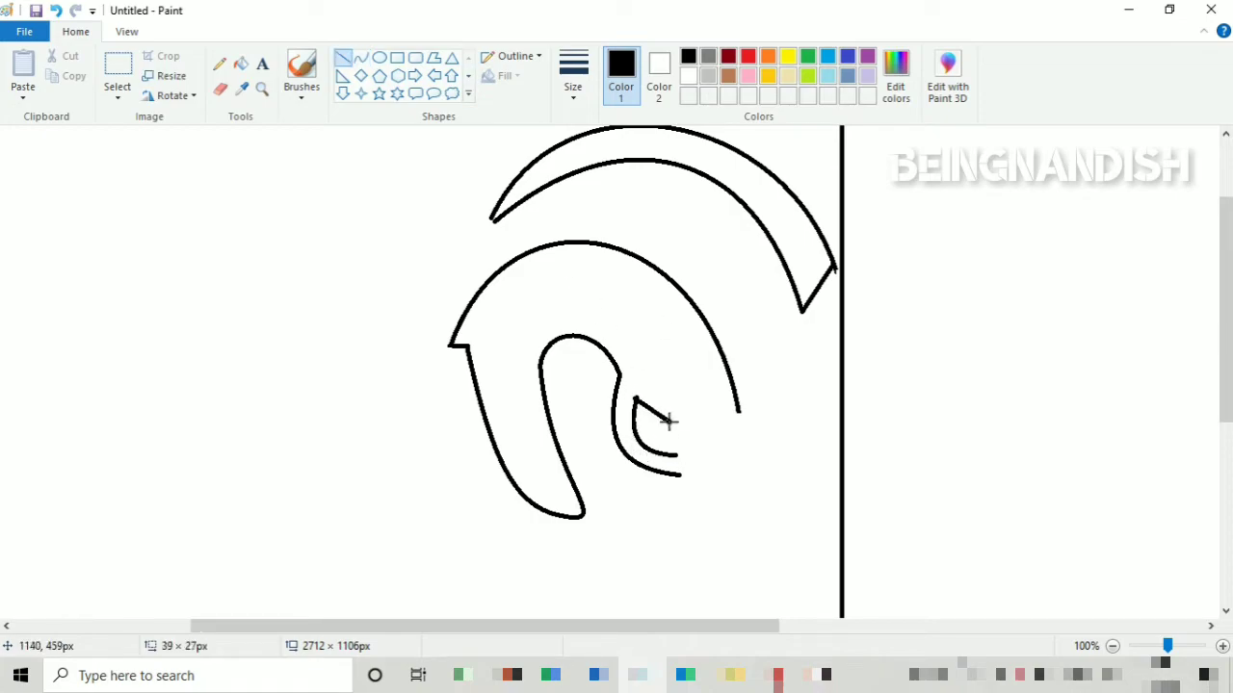
- Draw two angled straight segments down from the curve below the eye as the outer edge of the face
scroll(671, 420, down, 2)
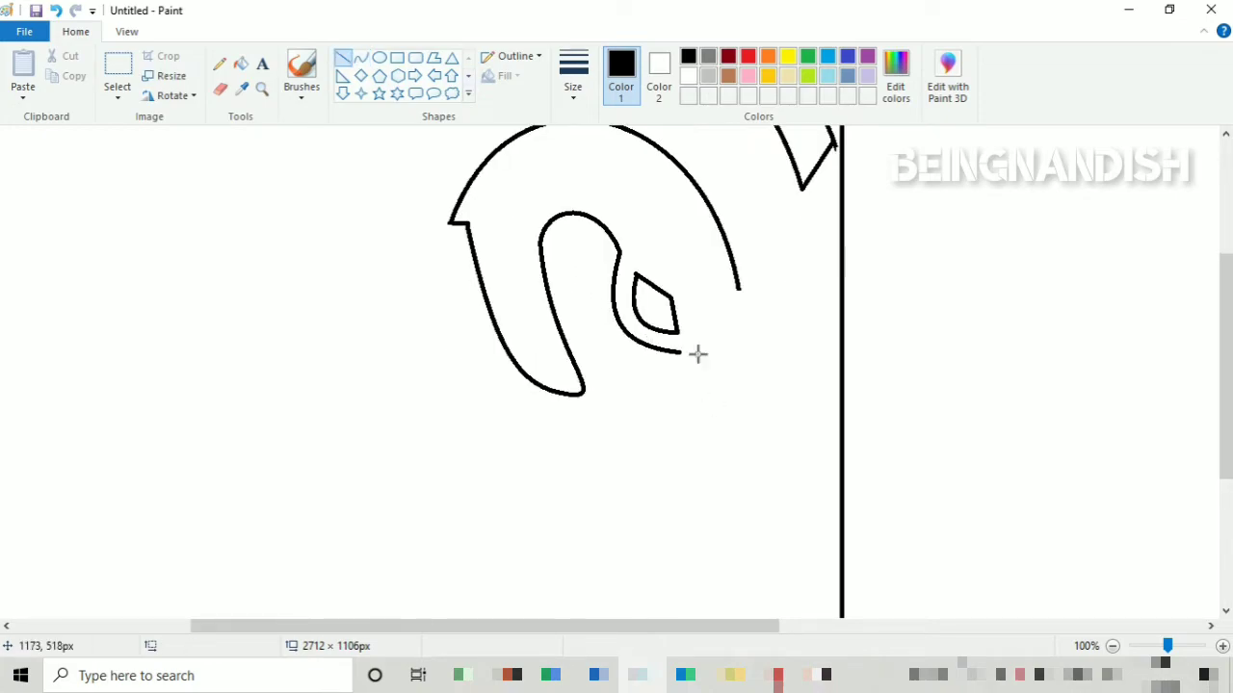
drag(677, 351, 713, 500)
scroll(713, 501, down, 2)
drag(715, 379, 841, 593)
- Draw a rounded chin curve from the end of the face's outer edge to the vertical centre line
click(361, 57)
drag(804, 582, 774, 590)
drag(750, 535, 752, 536)
click(674, 487)
- Trim the large arch's inner end and draw connected straight segments down the face's inner edge to the centre line
scroll(671, 486, up, 2)
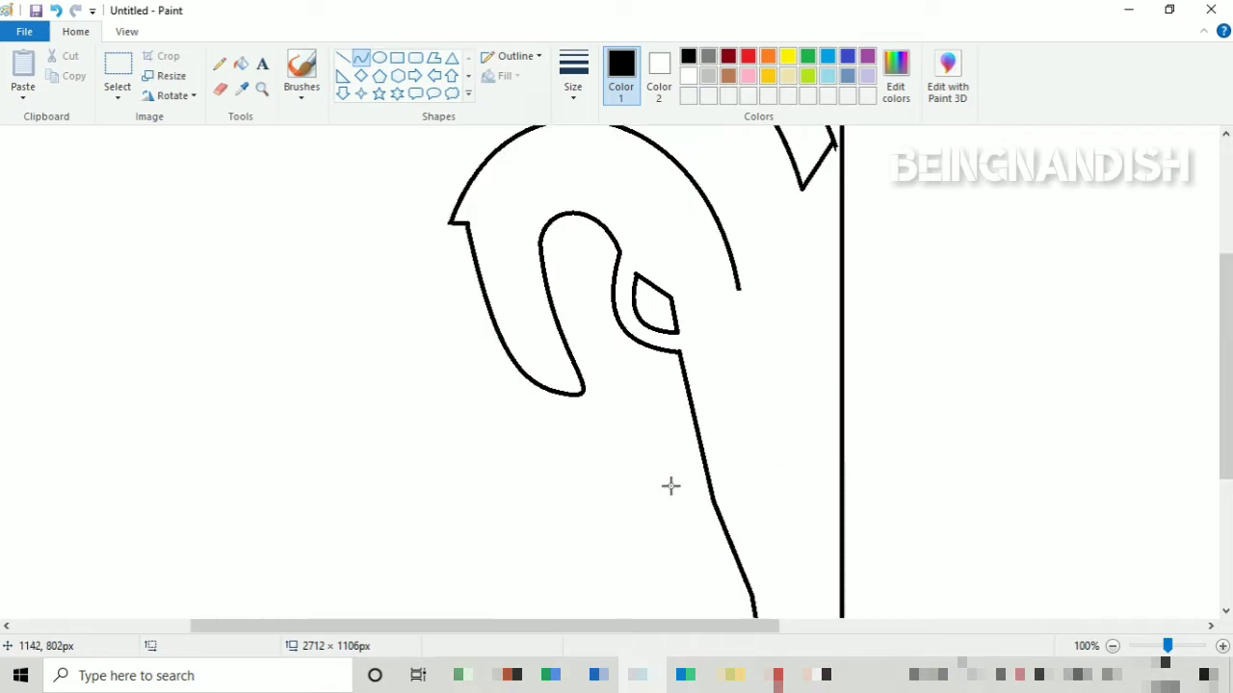
click(342, 57)
click(219, 89)
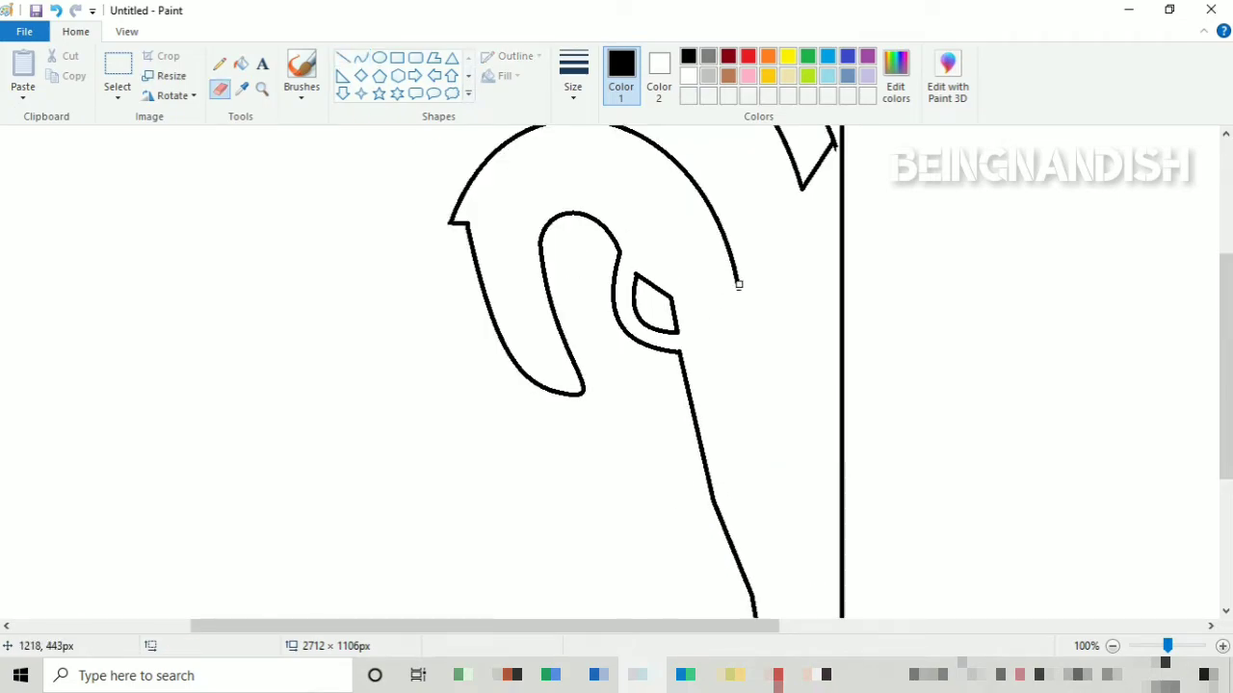
click(344, 60)
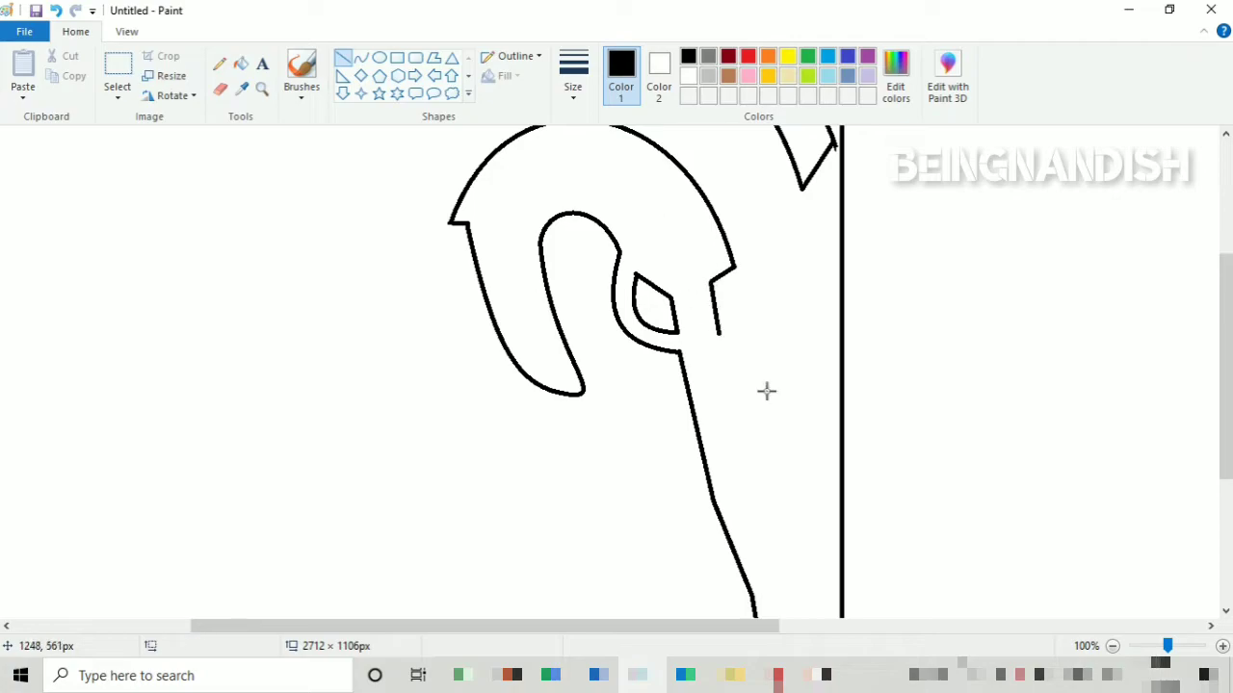
drag(760, 348, 795, 581)
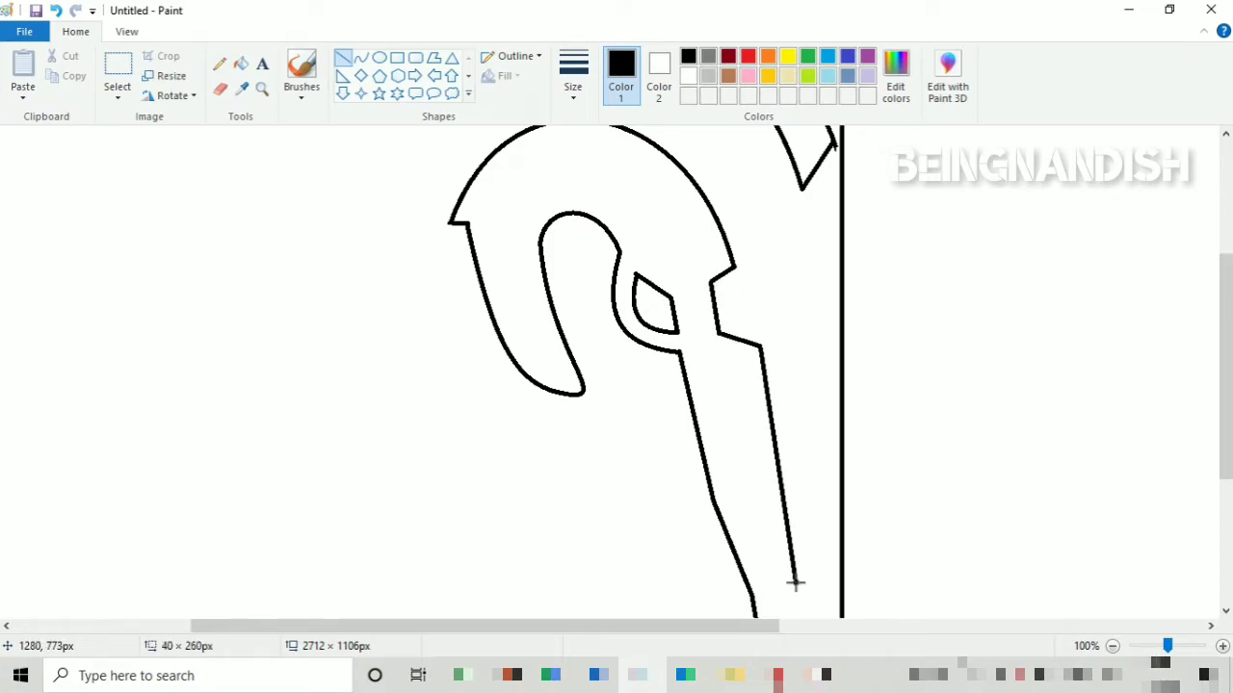
scroll(825, 536, down, 3)
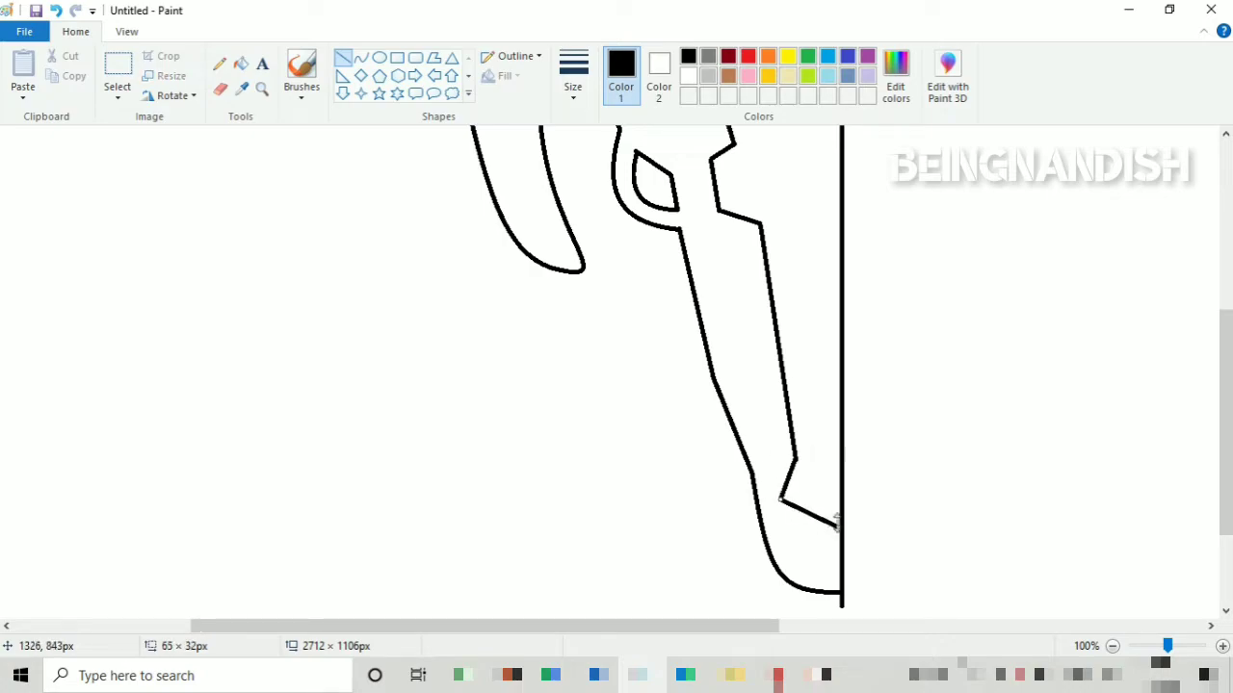
- Draw a small four-sided notch against the upper part of the face's inner edge and erase the edge across its opening
scroll(822, 460, up, 3)
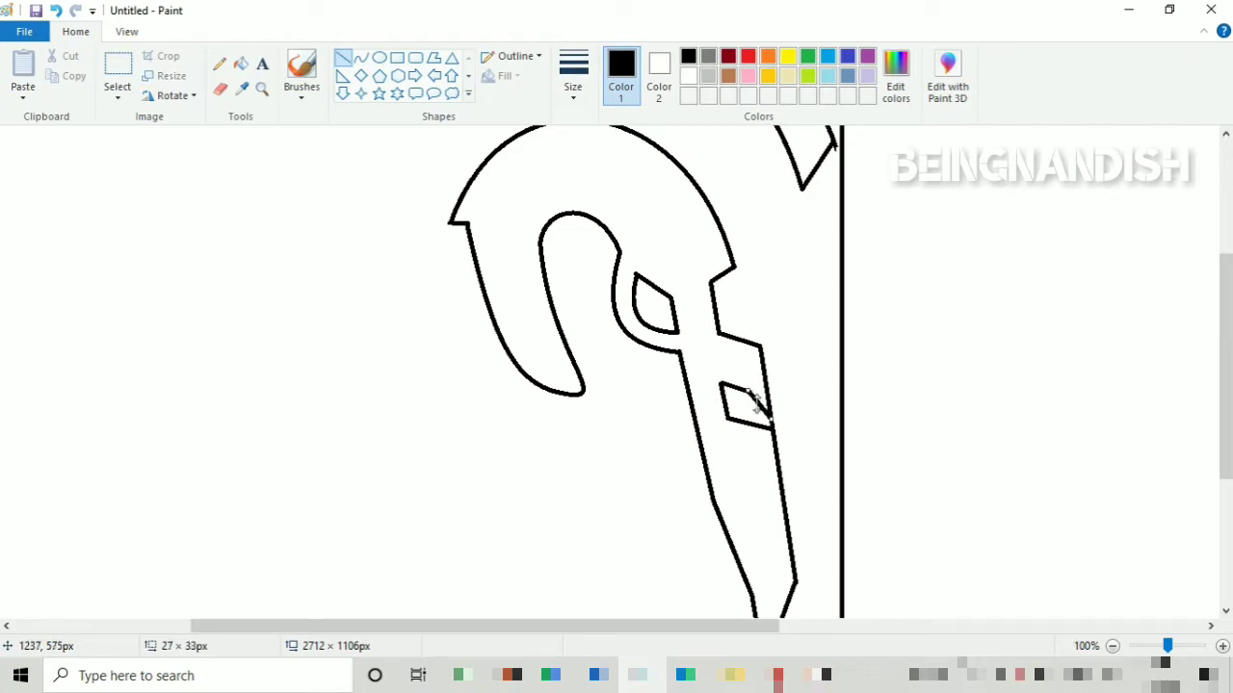
click(220, 89)
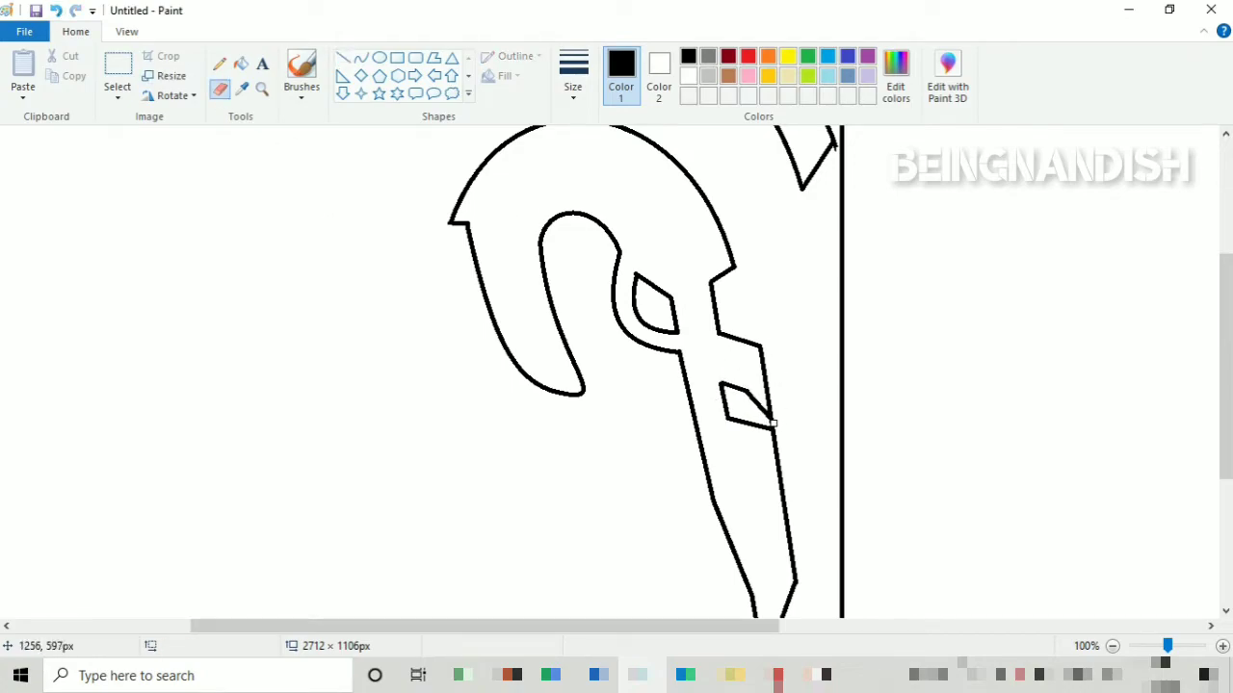
scroll(798, 408, down, 3)
scroll(798, 408, up, 3)
click(360, 58)
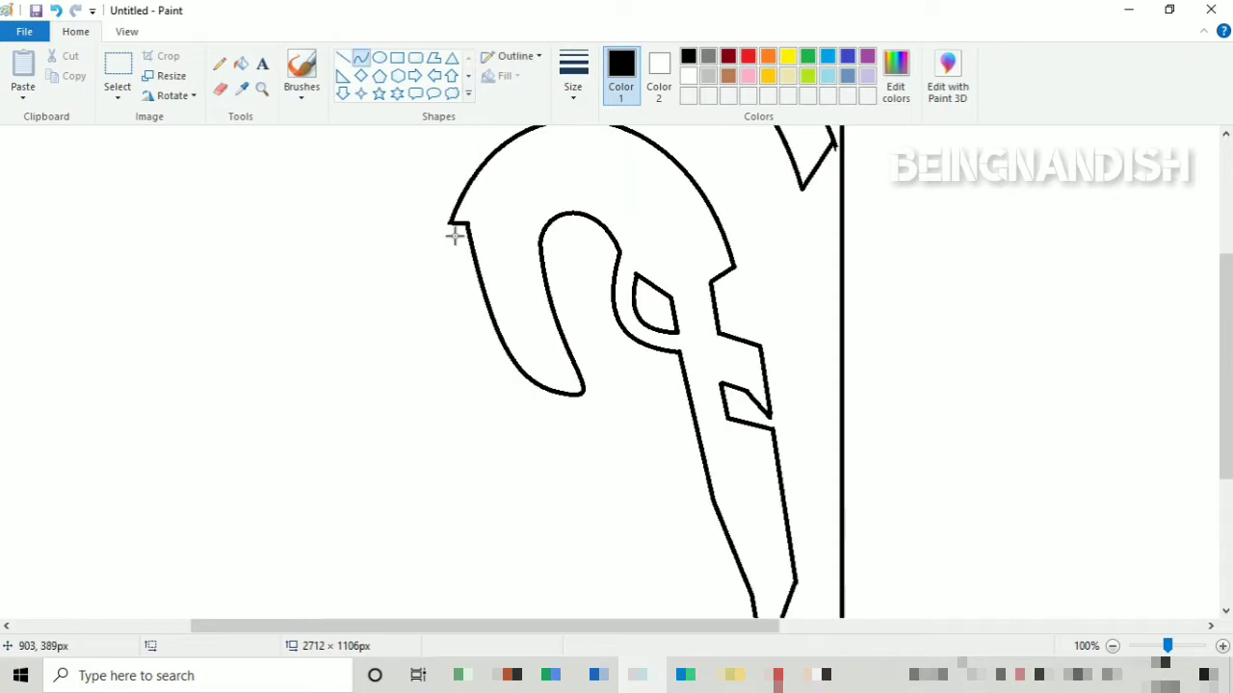
mouse_move(454, 235)
mouse_down()
mouse_move(600, 418)
mouse_move(498, 526)
mouse_move(566, 534)
mouse_up()
drag(565, 534, 517, 404)
key(ctrl+z)
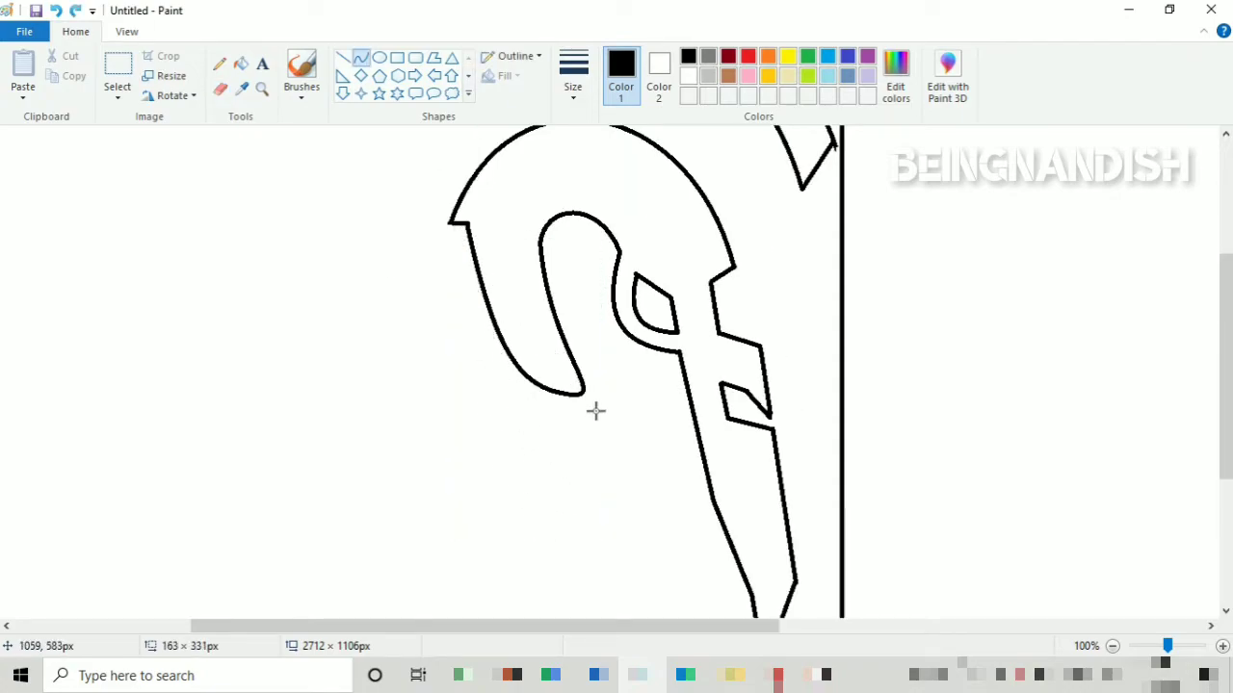
drag(596, 411, 446, 237)
drag(567, 471, 426, 417)
key(ctrl+z)
drag(446, 236, 530, 561)
key(ctrl+z)
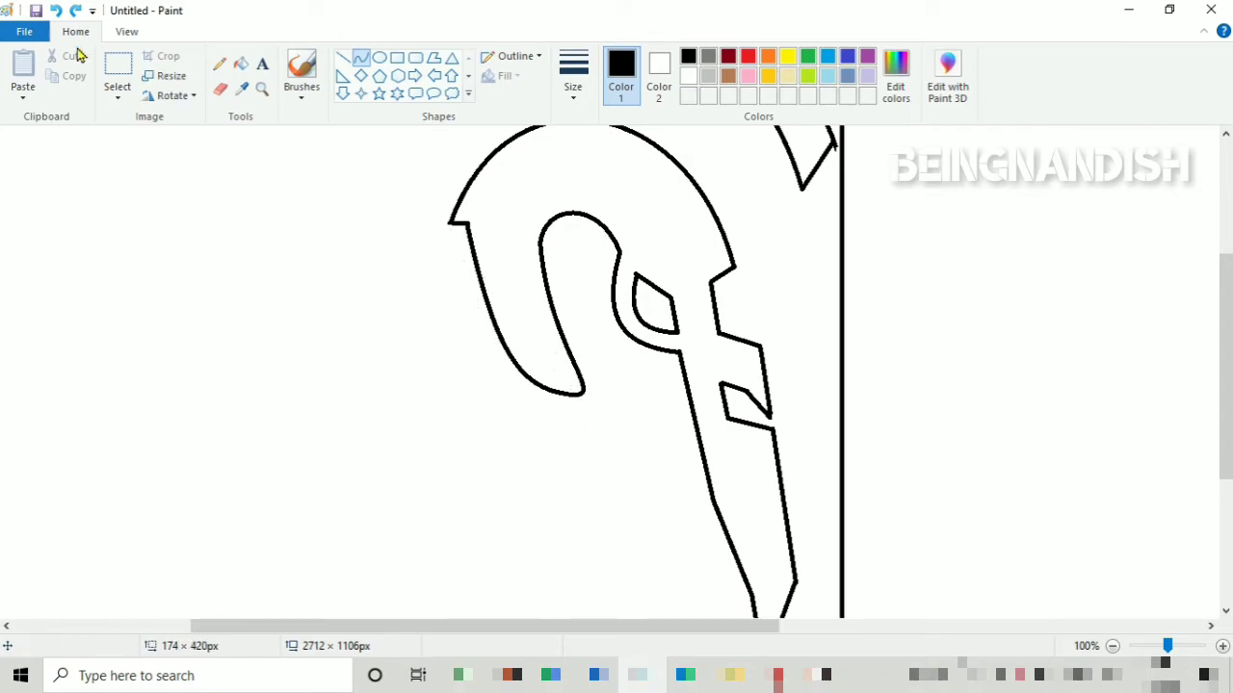
drag(447, 231, 602, 416)
mouse_move(523, 545)
mouse_down()
mouse_move(426, 430)
mouse_move(390, 445)
mouse_up()
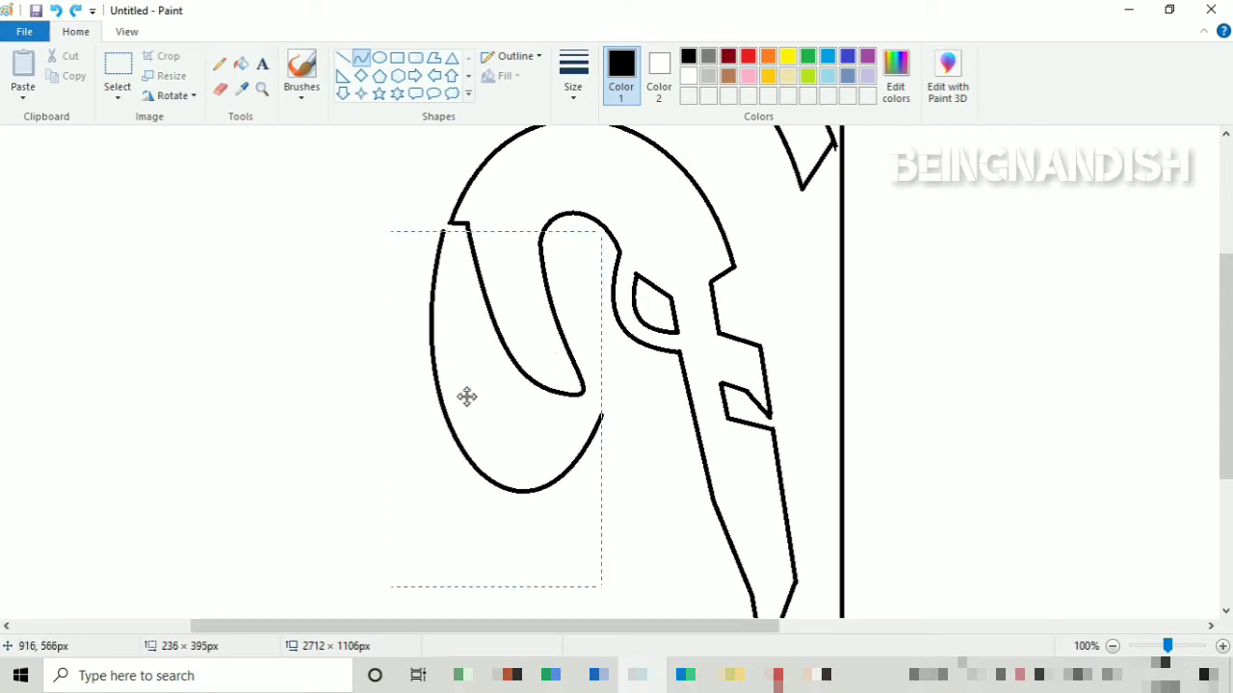
drag(466, 396, 465, 404)
drag(389, 416, 395, 417)
click(55, 10)
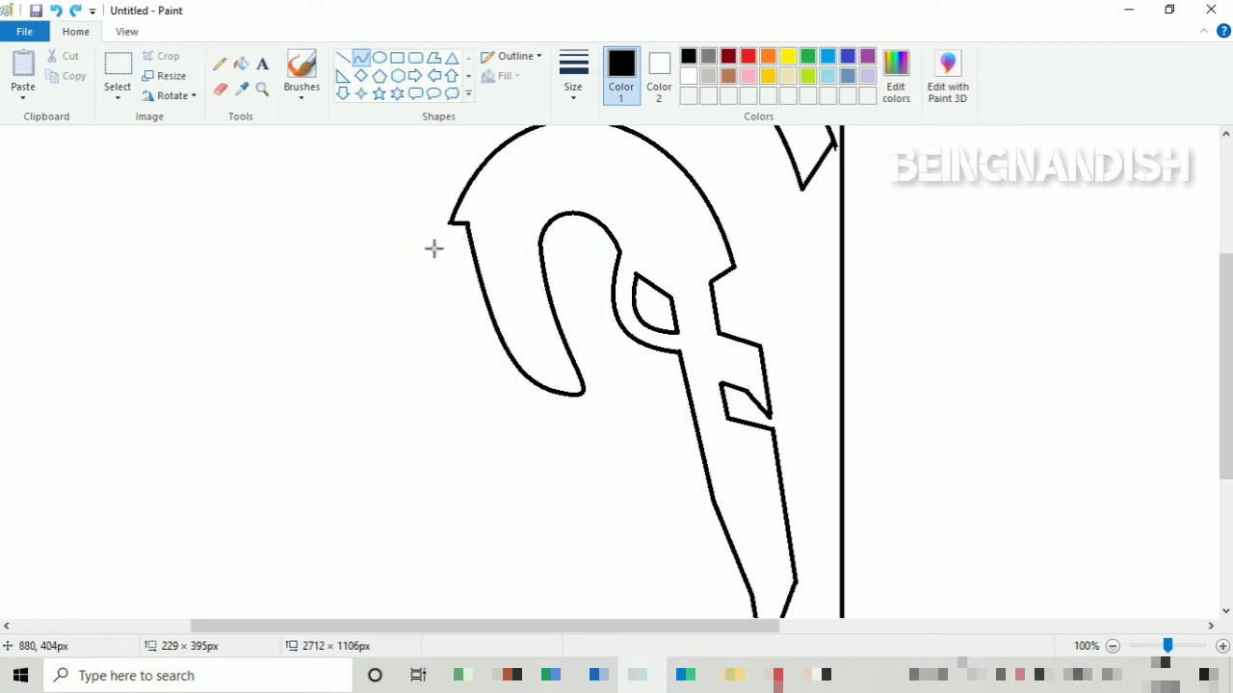
drag(440, 233, 613, 424)
mouse_move(545, 352)
mouse_down()
mouse_move(530, 596)
mouse_move(570, 573)
mouse_up()
drag(570, 573, 496, 358)
click(56, 11)
drag(444, 232, 603, 406)
drag(525, 385, 575, 509)
mouse_move(614, 473)
mouse_down()
mouse_move(540, 424)
mouse_move(550, 396)
mouse_move(440, 231)
mouse_up()
click(57, 11)
- Draw a curve around the outside of the hook, from beside the arch's outer end to just past the hook's tip
drag(525, 385, 577, 481)
mouse_move(520, 450)
mouse_down()
mouse_move(435, 396)
mouse_move(462, 436)
mouse_up()
drag(522, 487, 523, 501)
click(607, 354)
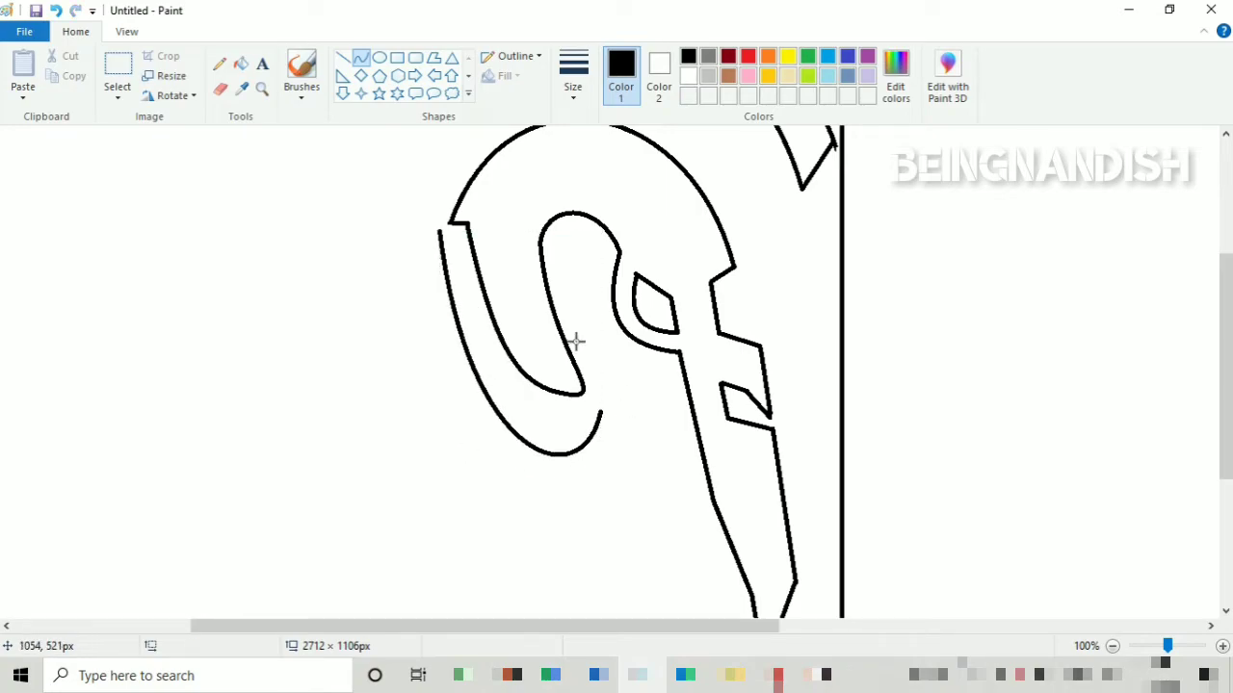
- Draw a wider outer curve around the horn's inner curve and join their upper ends with a short line
click(360, 58)
drag(602, 409, 420, 234)
mouse_move(510, 328)
mouse_down()
mouse_move(536, 581)
mouse_move(441, 533)
mouse_move(399, 553)
mouse_move(418, 556)
mouse_up()
drag(608, 428, 627, 434)
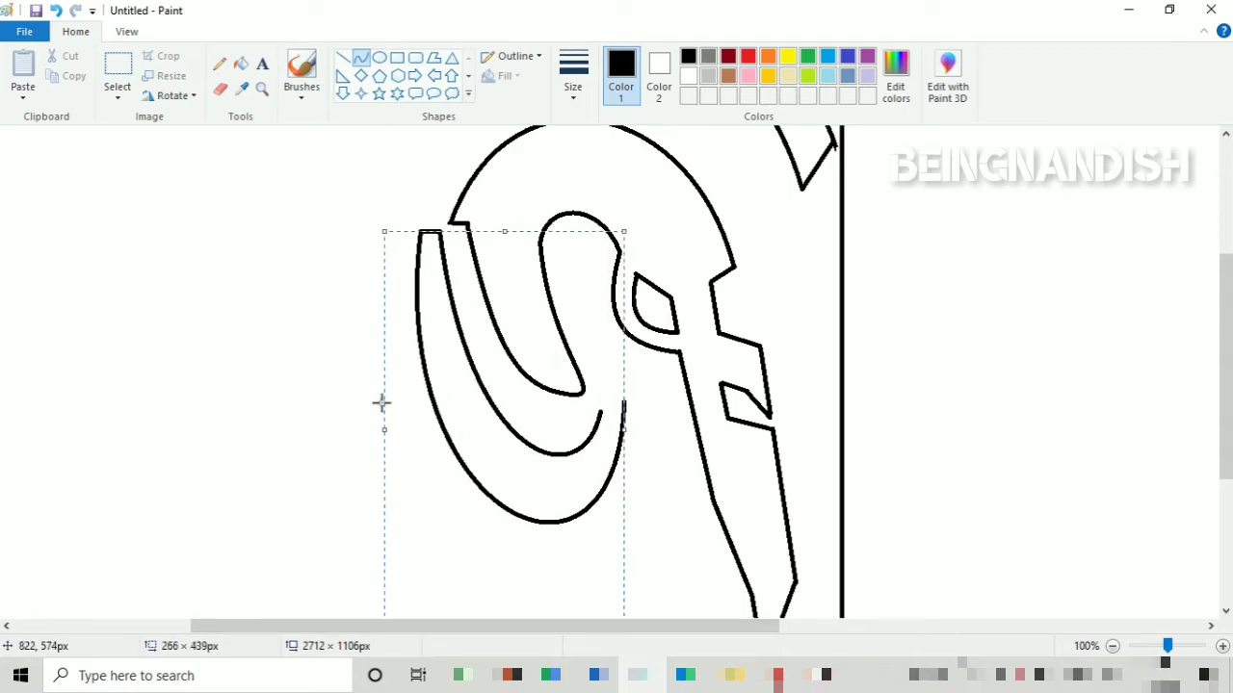
- Remove the inner half of the horn's outer curve, from its lowest point up, using the eraser and white fill
click(219, 88)
click(689, 75)
click(240, 64)
click(617, 462)
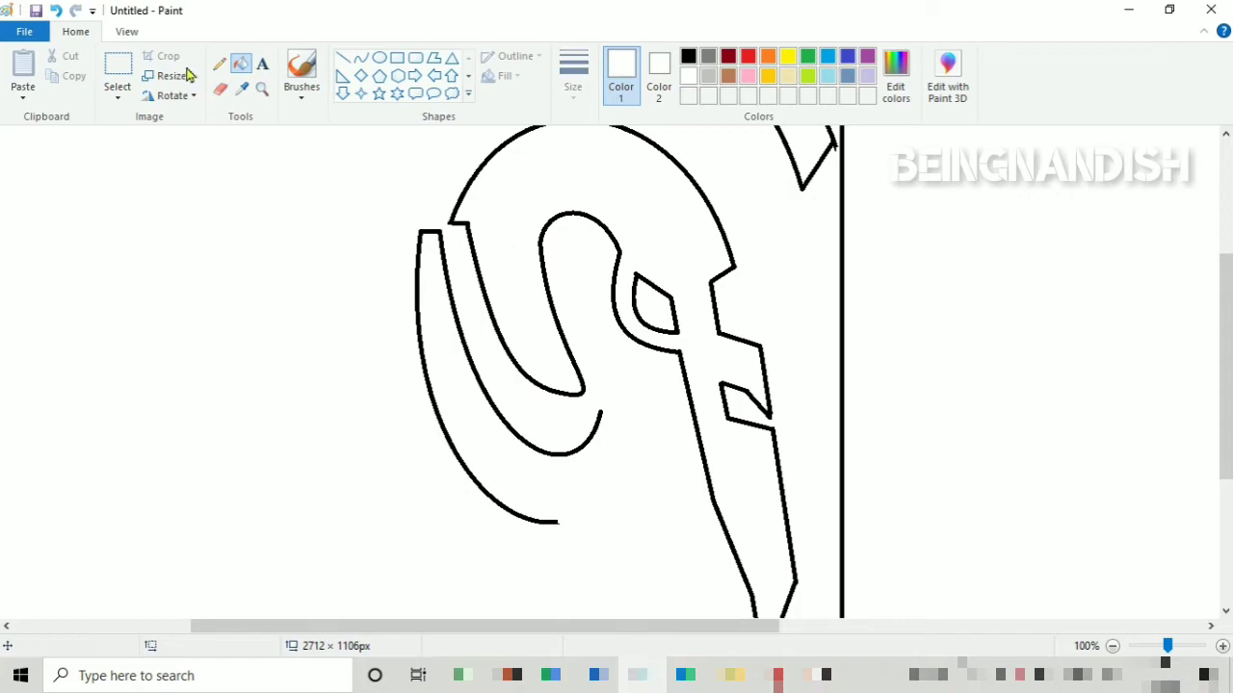
- Draw a black curve at 200% zoom from the horn's pointed tip to the open end of its outer curve
click(126, 31)
click(23, 69)
scroll(609, 371, down, 3)
drag(369, 626, 514, 626)
click(75, 31)
click(687, 55)
click(360, 58)
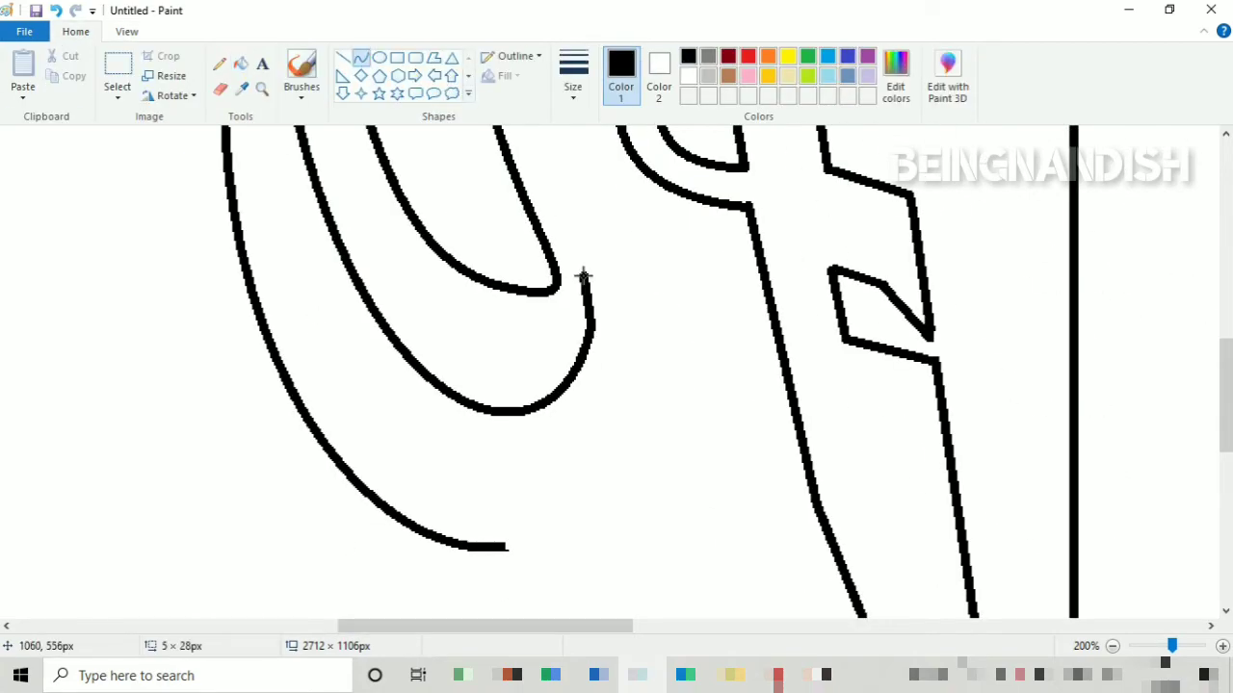
drag(584, 278, 501, 549)
mouse_move(544, 414)
mouse_down()
mouse_move(696, 578)
mouse_move(660, 501)
mouse_move(638, 518)
mouse_move(645, 555)
mouse_move(636, 535)
mouse_up()
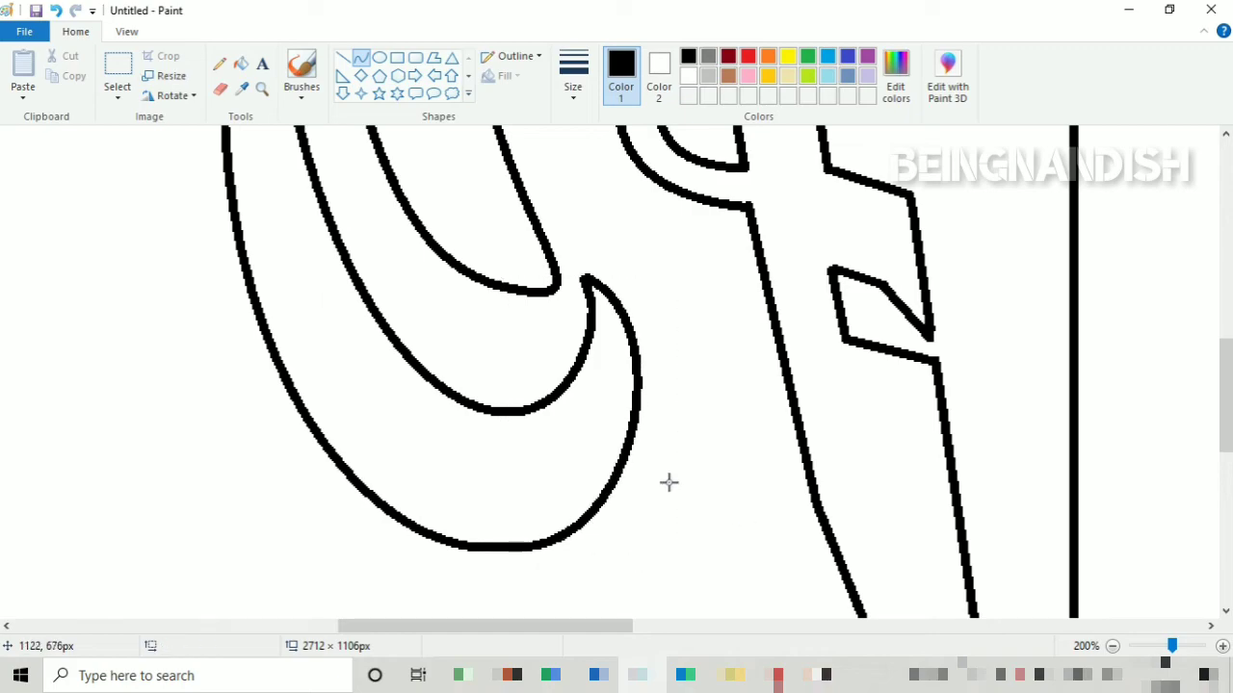
- Draw a curved line at 50% zoom from above the centre line outward over the crescent, bending down at its outer end
click(126, 31)
click(60, 77)
click(60, 77)
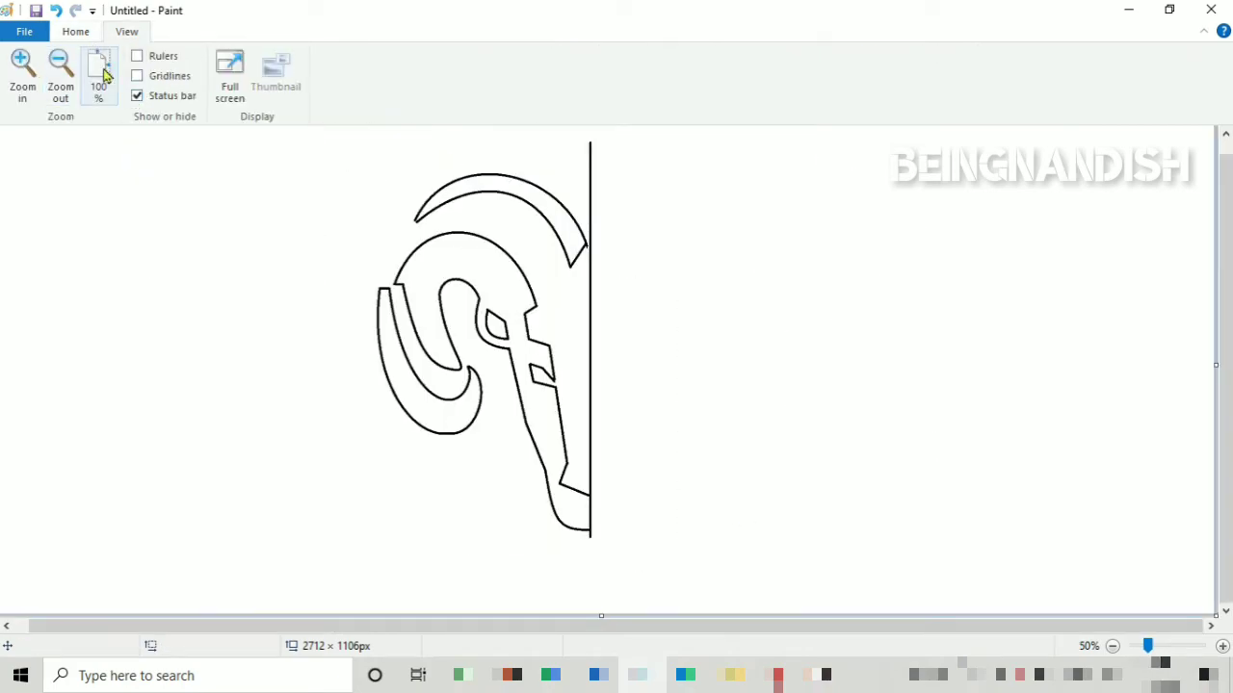
click(75, 30)
scroll(597, 190, up, 1)
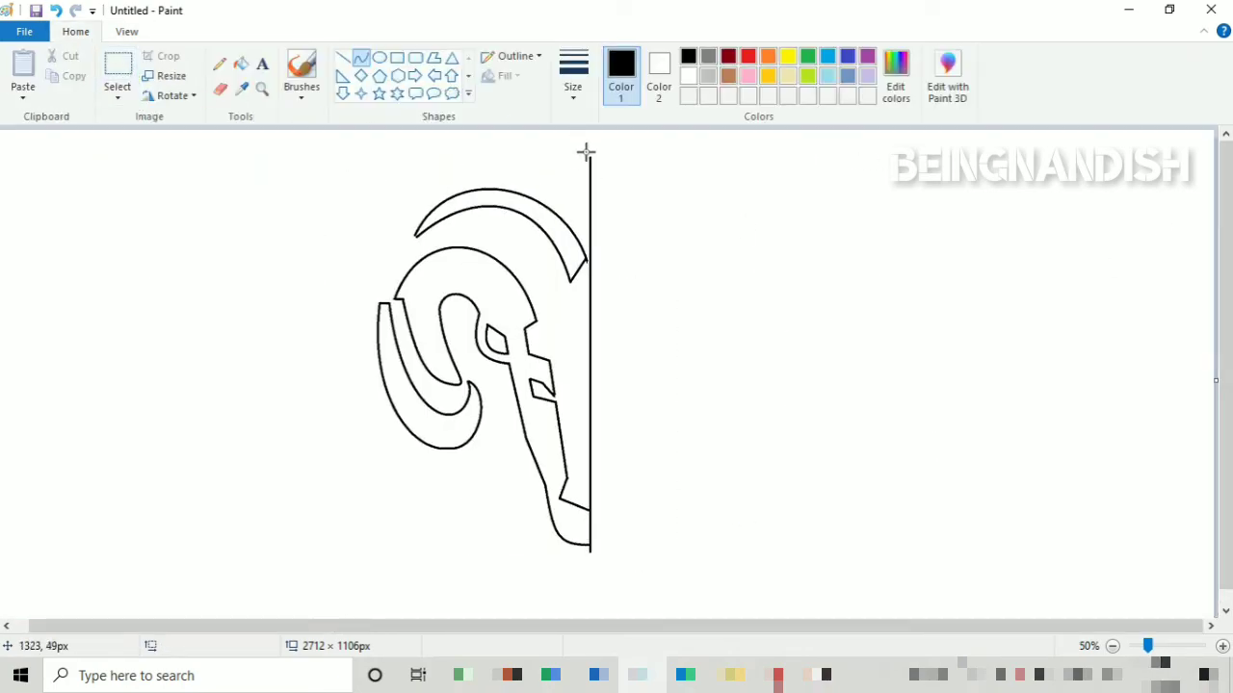
mouse_move(585, 147)
mouse_down()
mouse_move(375, 221)
mouse_move(375, 155)
mouse_move(358, 191)
mouse_up()
click(327, 174)
- Select the whole half-head drawing with its frame curve and move it slightly down and to the right
click(145, 77)
click(268, 79)
click(117, 70)
drag(327, 133, 643, 567)
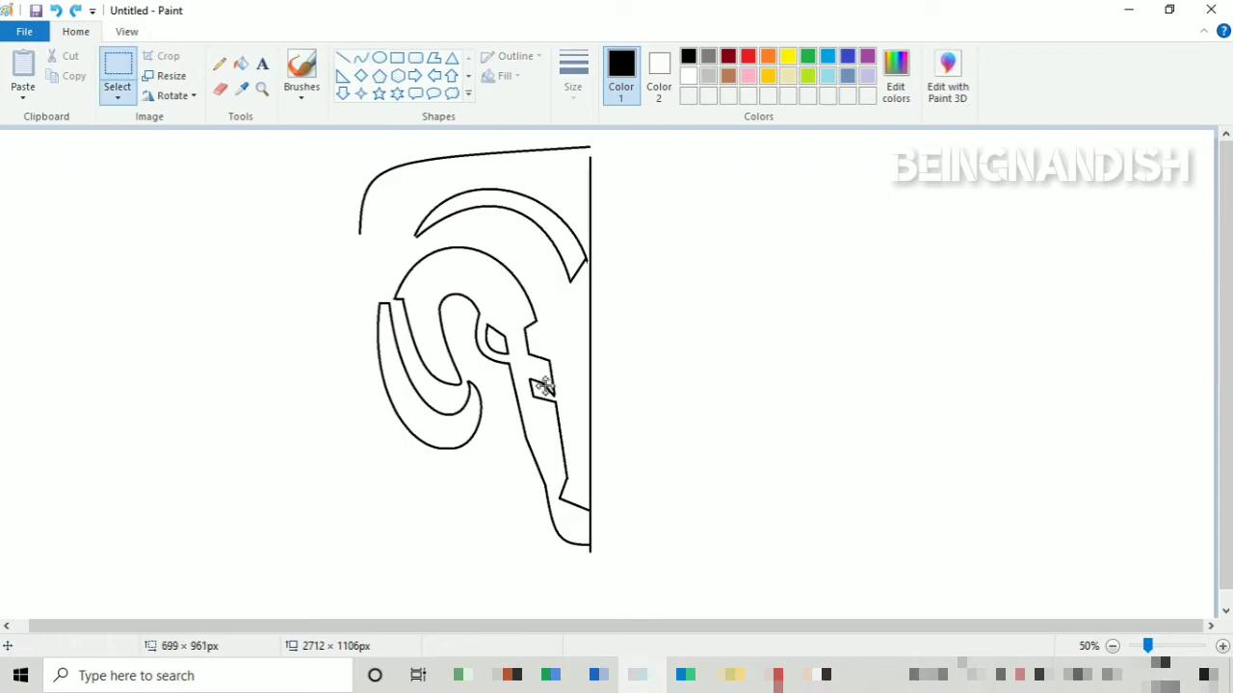
drag(545, 385, 553, 398)
click(343, 57)
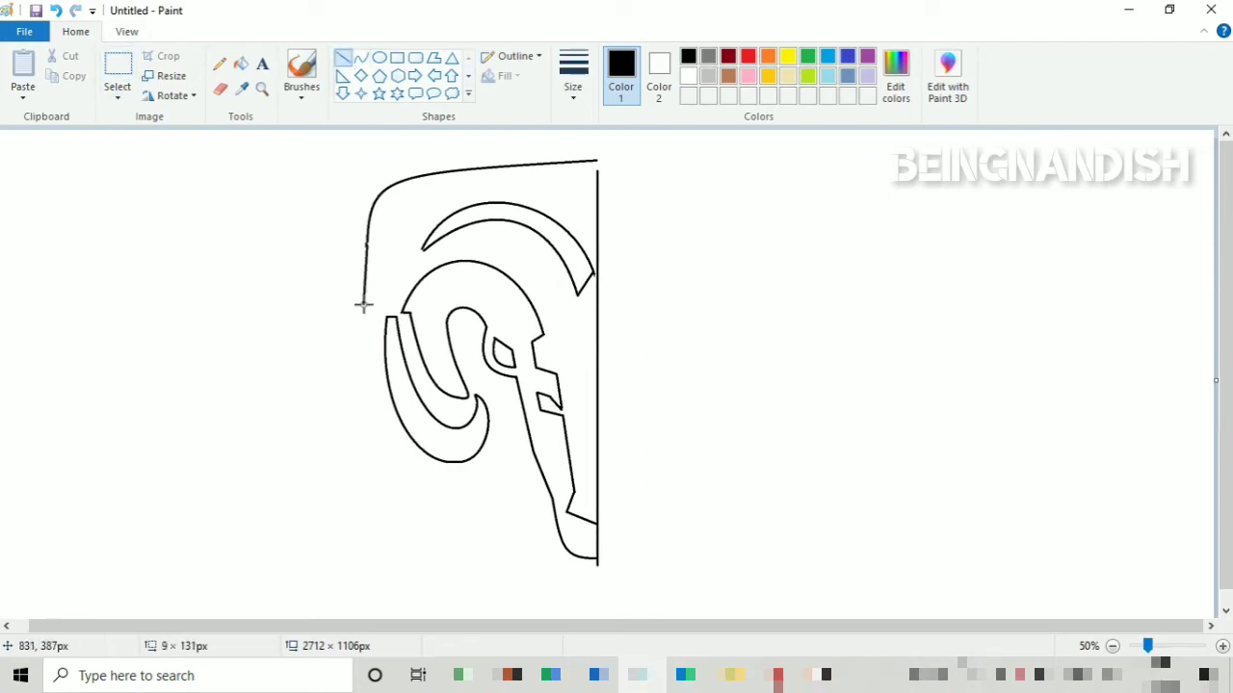
mouse_move(365, 330)
mouse_down()
mouse_move(441, 528)
mouse_move(432, 543)
mouse_up()
click(56, 11)
- Draw a black curve, about 155 × 675 px, from the frame's upper curve down beside the horn, bending inward at its lower end
click(360, 57)
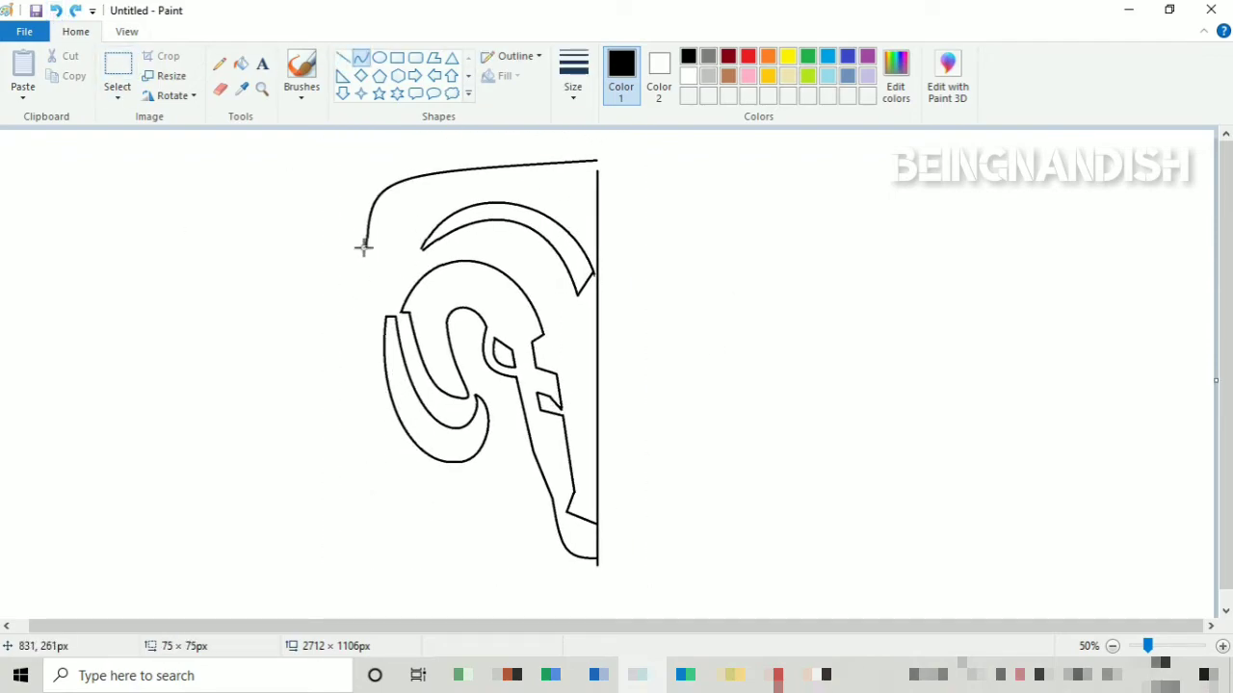
drag(364, 247, 436, 540)
drag(404, 510, 369, 477)
drag(399, 542, 398, 550)
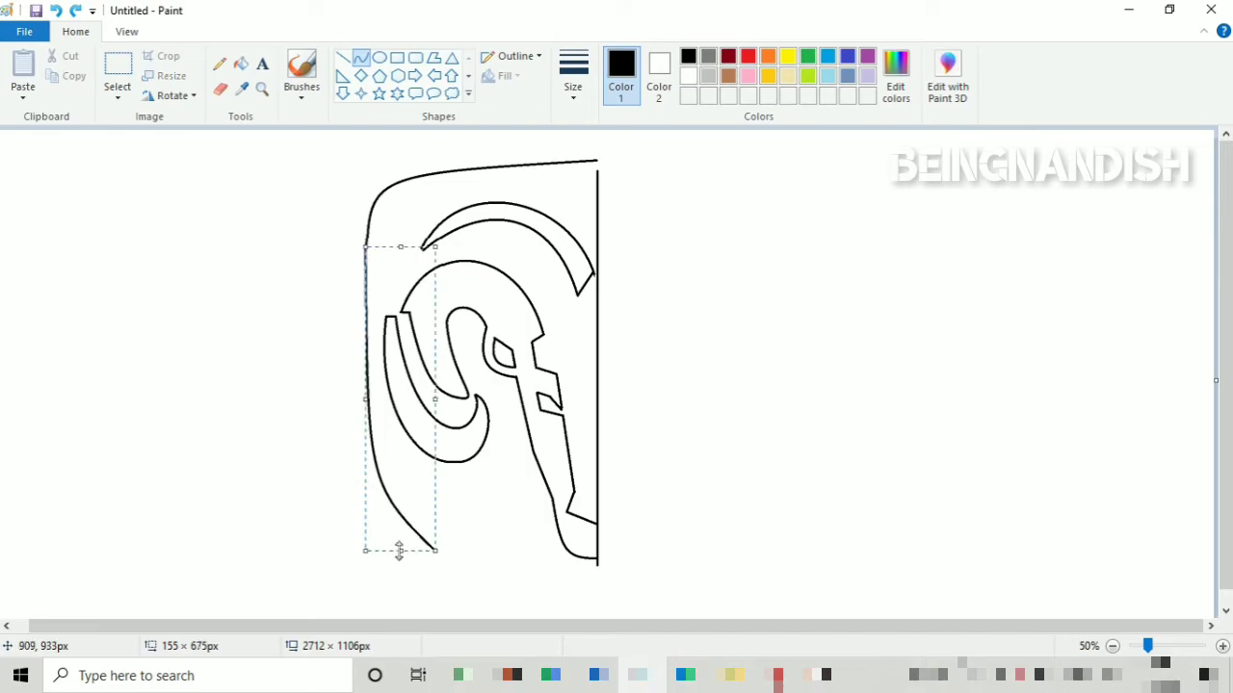
click(354, 379)
- Erase the uneven joint between the frame's upper and side curves at 100% zoom and bridge the gap with a straight line
click(126, 31)
click(22, 73)
drag(399, 626, 515, 626)
click(76, 31)
click(220, 89)
scroll(430, 241, down, 2)
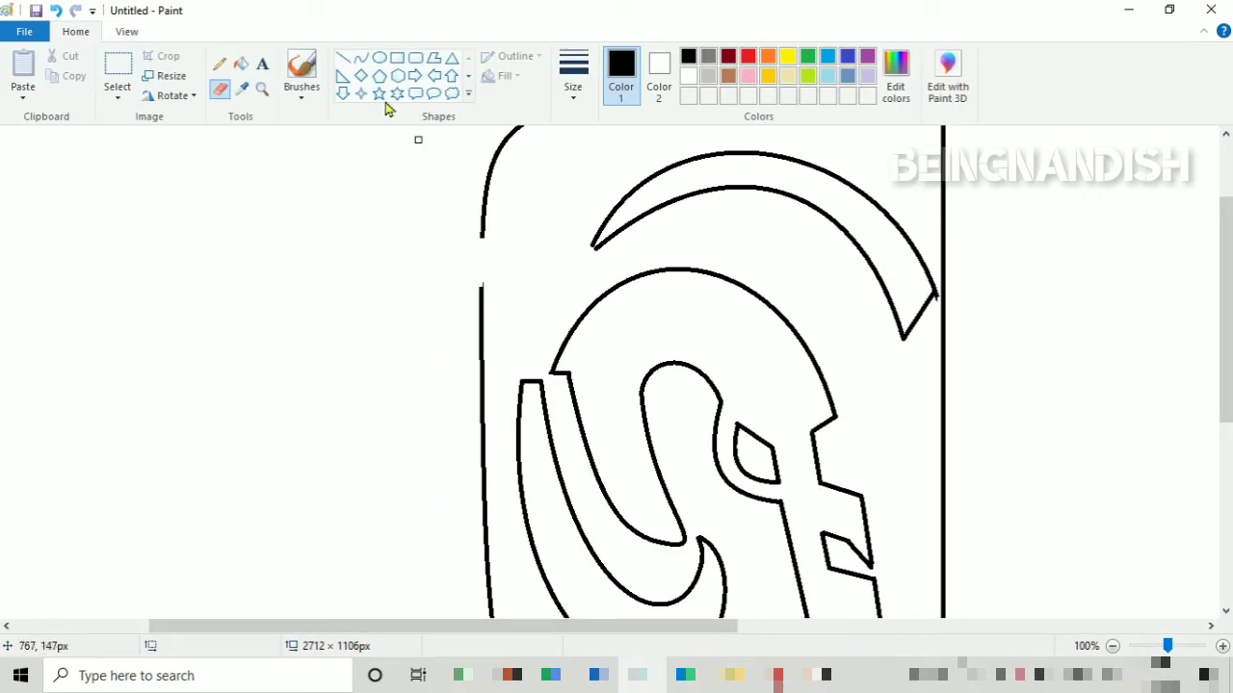
click(342, 58)
click(126, 31)
click(58, 73)
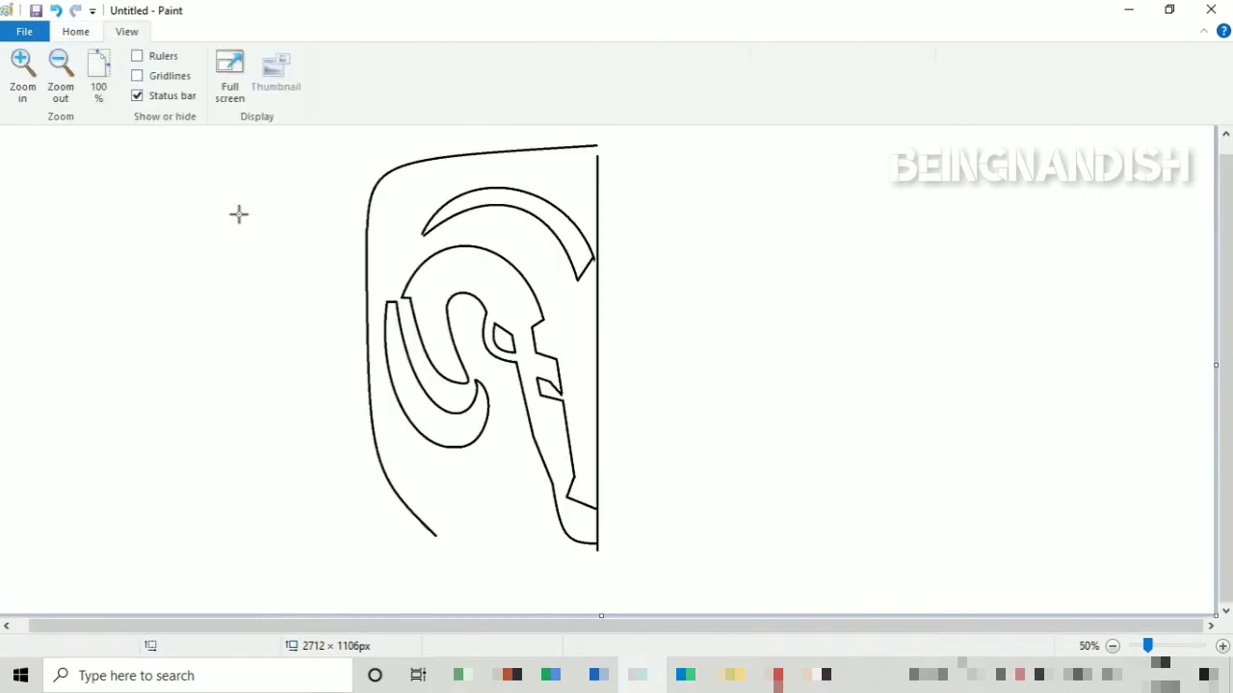
- Try to draw a bottom curve, about 353 × 155 px, from the frame's lower end to below the centre line
click(75, 31)
click(361, 58)
drag(435, 535, 596, 606)
drag(489, 565, 486, 581)
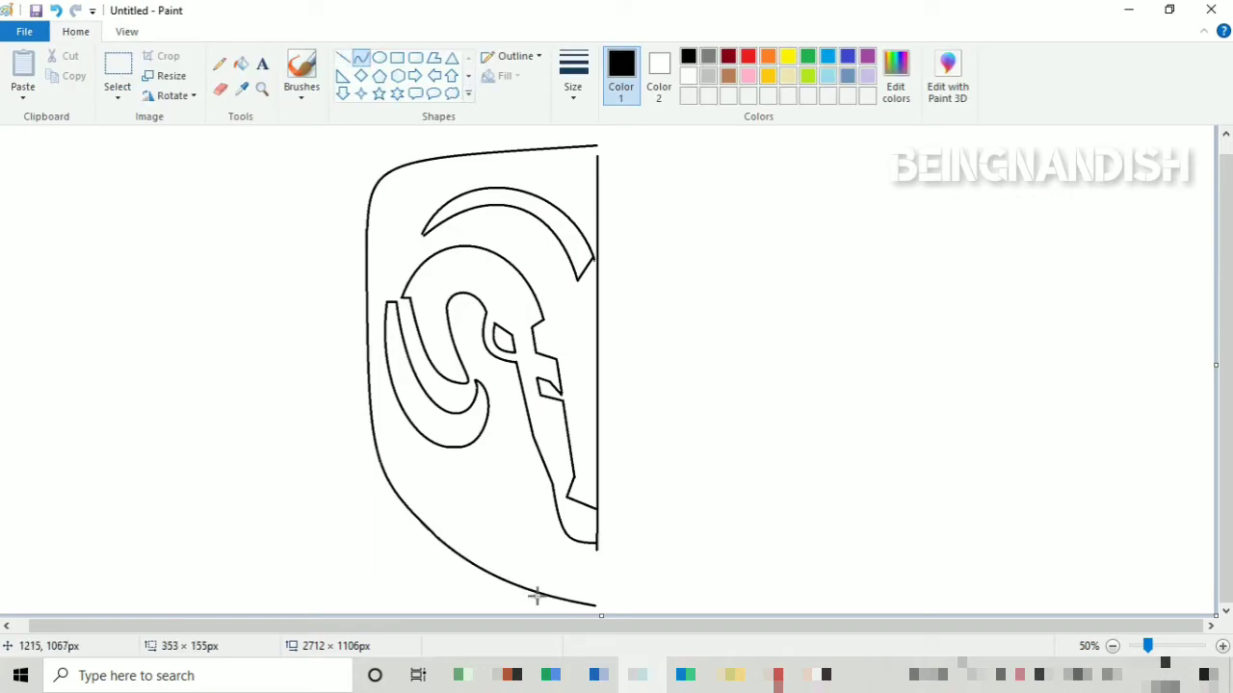
click(514, 582)
click(55, 11)
- Delete the lower end of the frame's side curve at 100% zoom
click(126, 31)
click(22, 73)
scroll(578, 385, down, 5)
drag(581, 626, 773, 636)
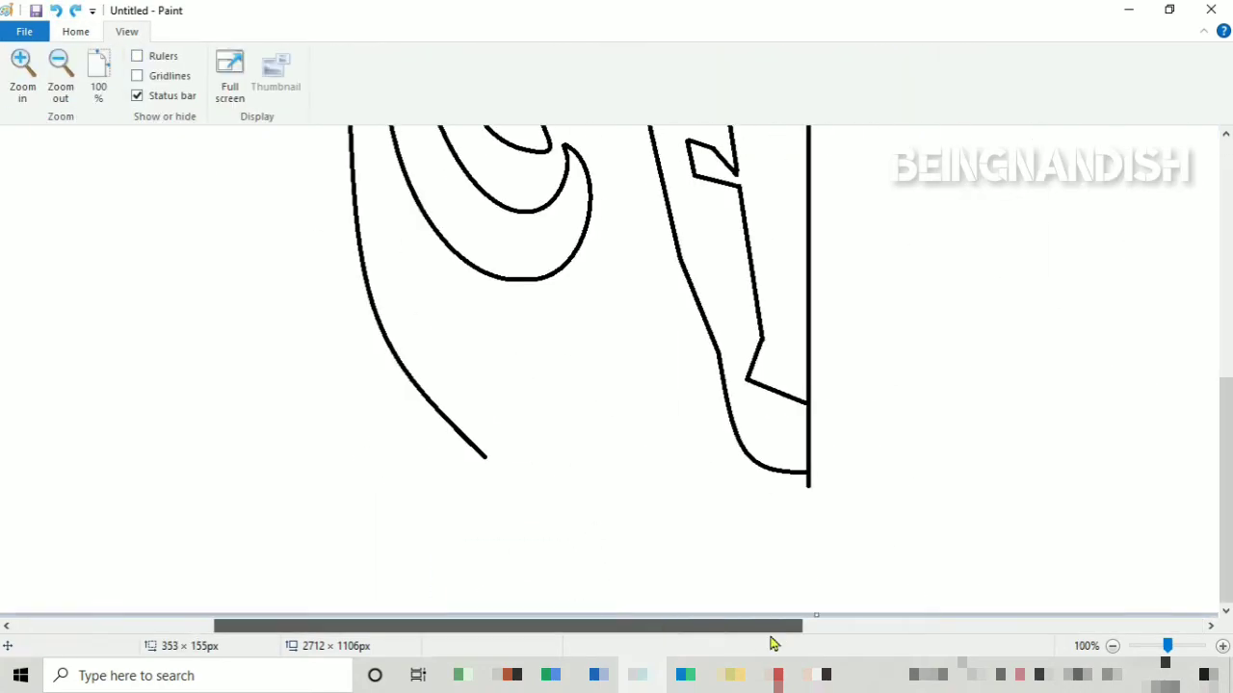
click(75, 30)
click(118, 73)
drag(344, 304, 554, 526)
key(Delete)
- Draw a new bottom curve from the cut end of the frame's side to below the centre line
click(361, 58)
drag(373, 306, 807, 538)
mouse_move(550, 400)
mouse_down()
mouse_move(506, 460)
mouse_move(390, 407)
mouse_move(459, 464)
mouse_up()
click(459, 464)
scroll(459, 464, up, 1)
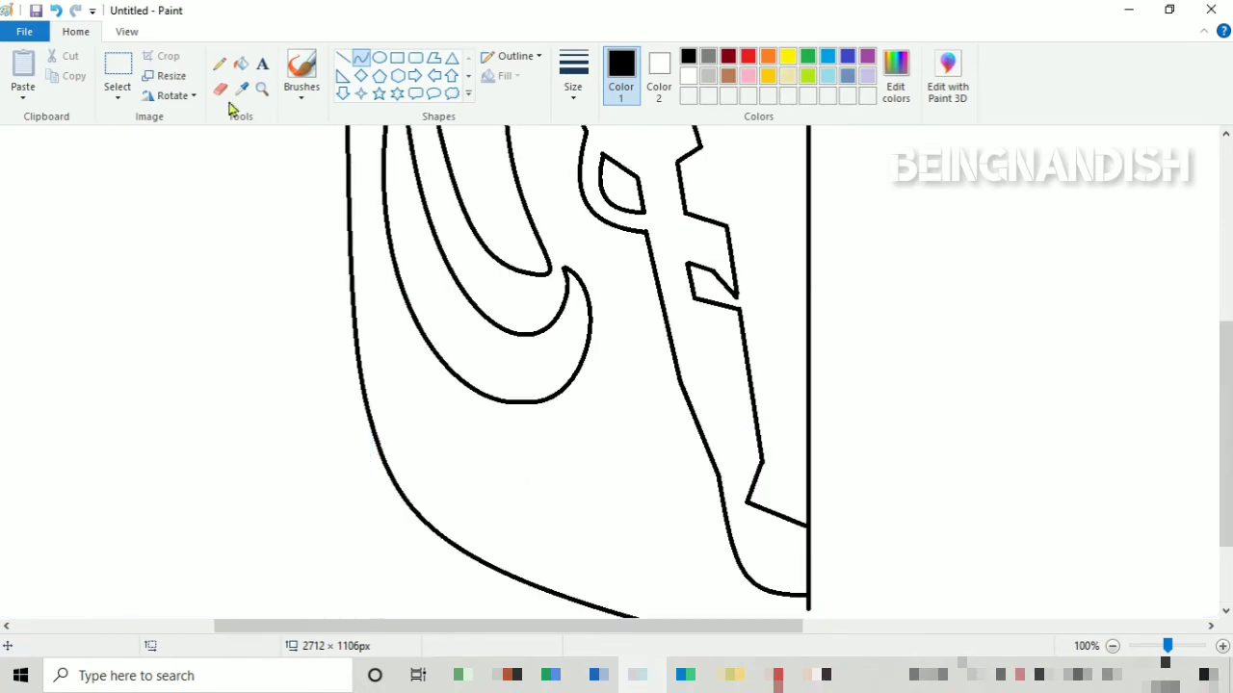
- Undo the frame curves and the drawing's move, leaving only the half head and its centre line
click(126, 31)
click(60, 73)
click(54, 11)
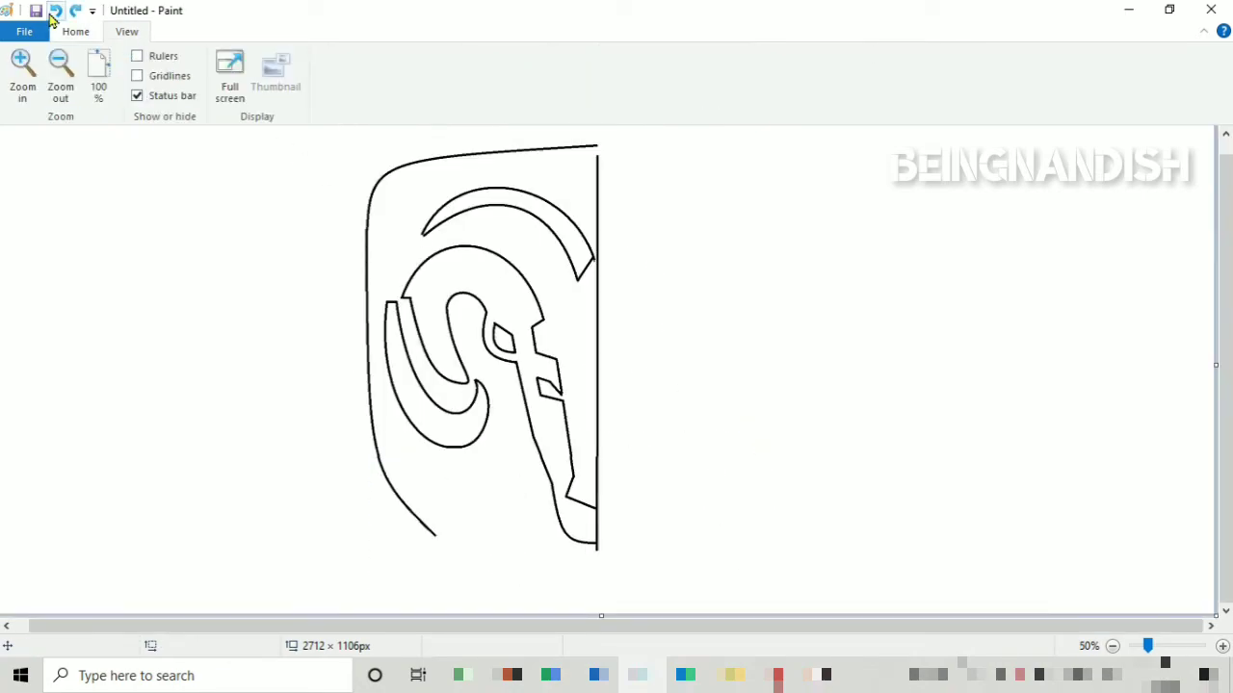
click(55, 11)
click(55, 10)
- Cut the half-head drawing away from the centre line and delete the line
right_click(509, 253)
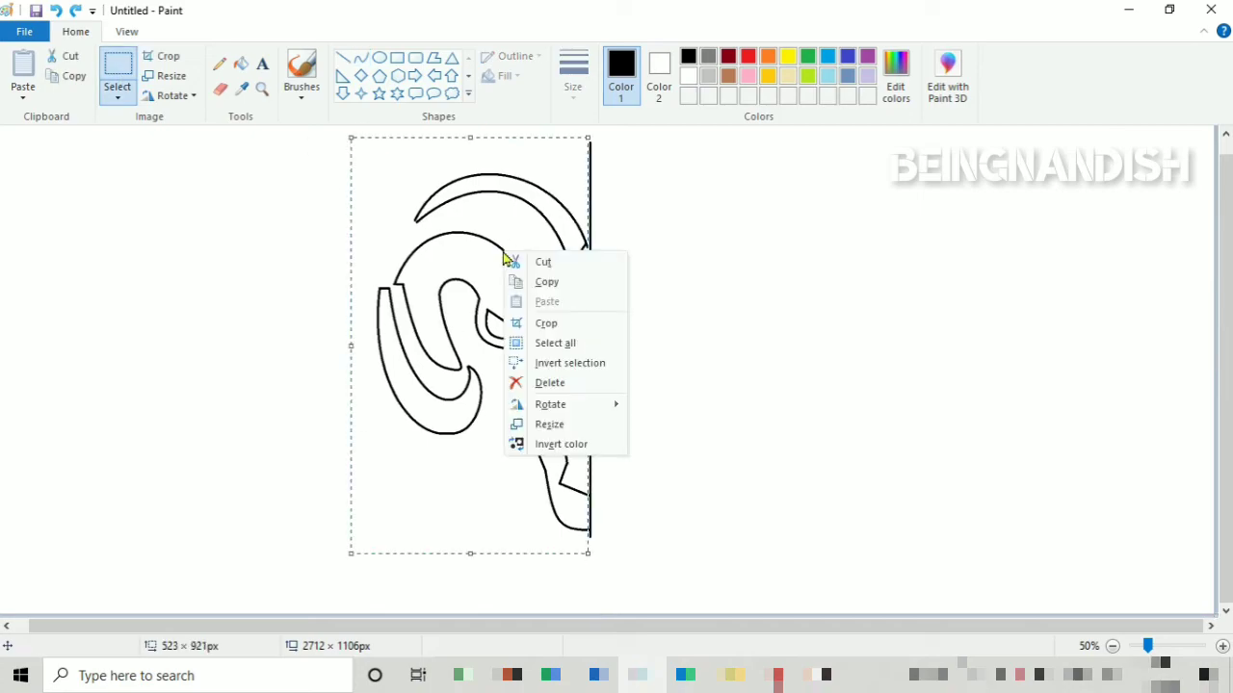
click(539, 380)
right_click(487, 174)
drag(562, 132, 638, 531)
key(Delete)
- Paste the half head without its centre line and move it to the middle of the canvas
click(22, 72)
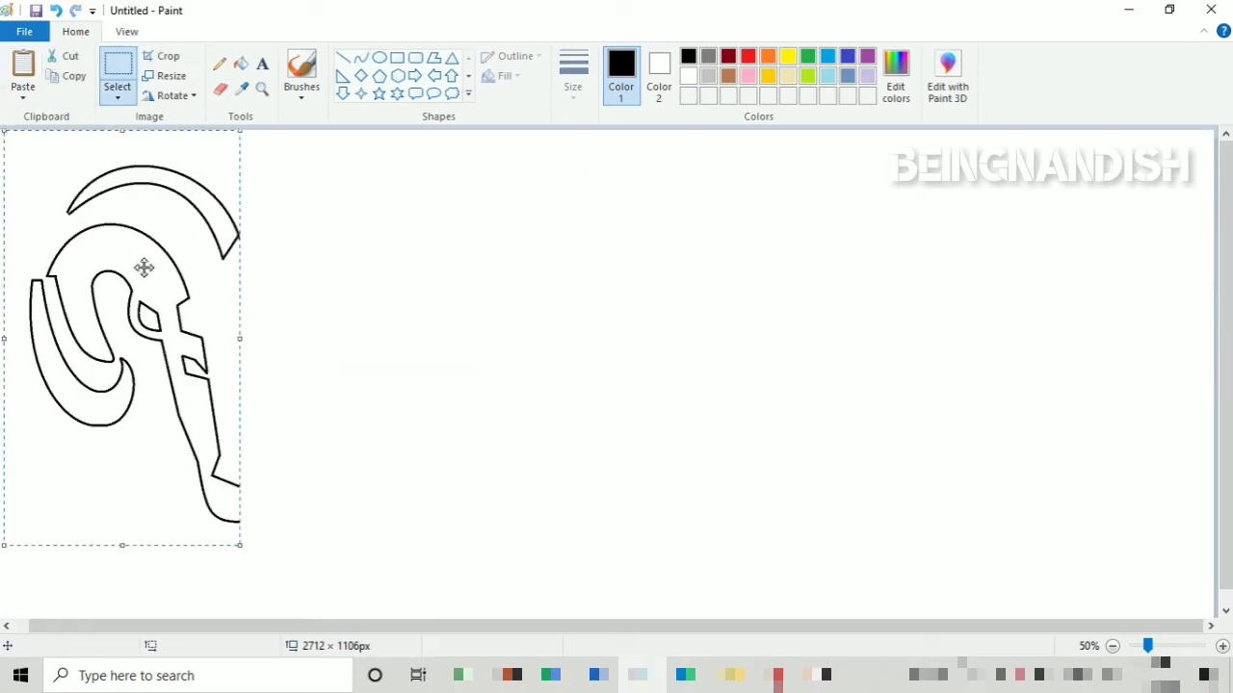
drag(144, 266, 481, 296)
click(308, 278)
- Close the crescent's outer tip to a sharp point at 100% zoom and erase the stray spur at its inner corner
click(126, 31)
click(25, 75)
click(75, 31)
click(361, 57)
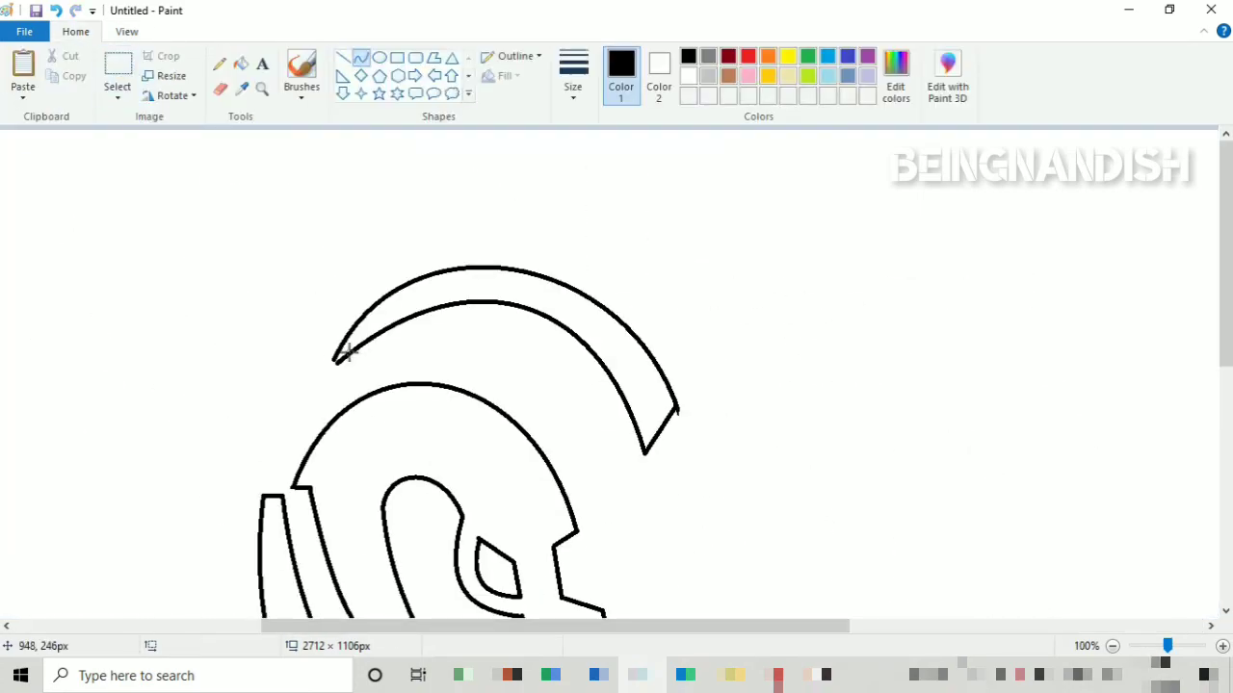
click(219, 88)
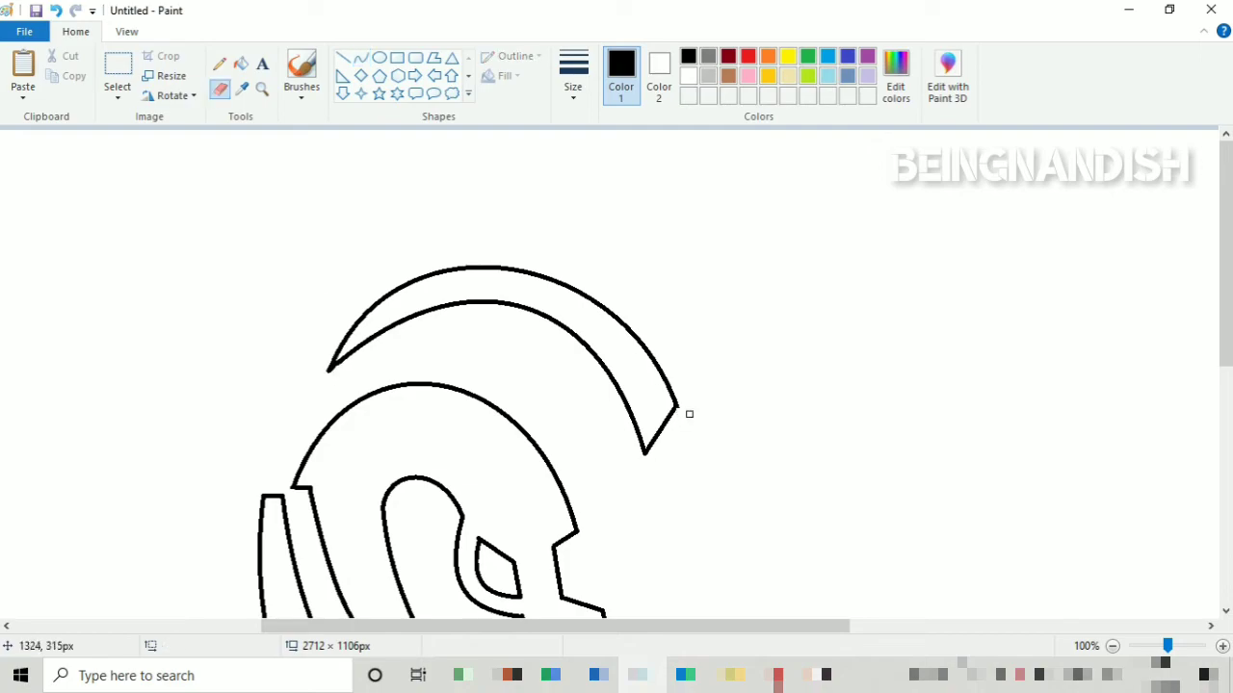
- Erase the lower curve of the chin and redraw it shallower with a curve about 78 × 26 px
scroll(689, 414, down, 5)
click(343, 58)
click(220, 88)
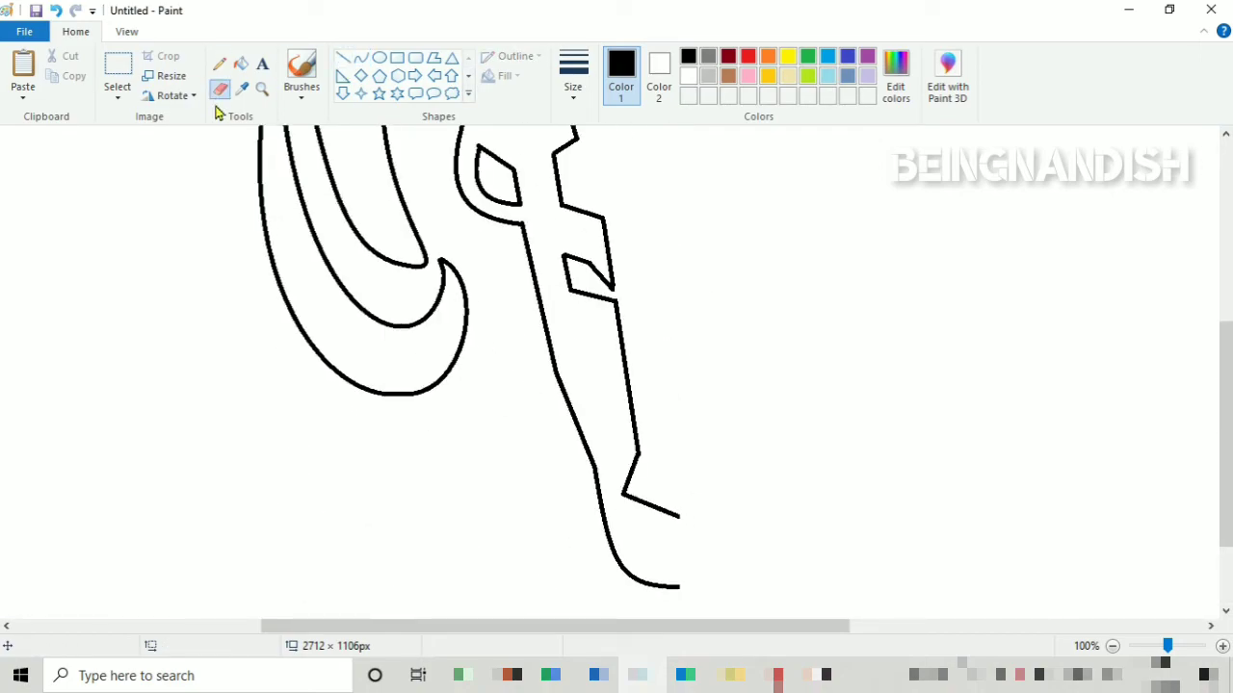
click(361, 56)
drag(608, 545, 682, 566)
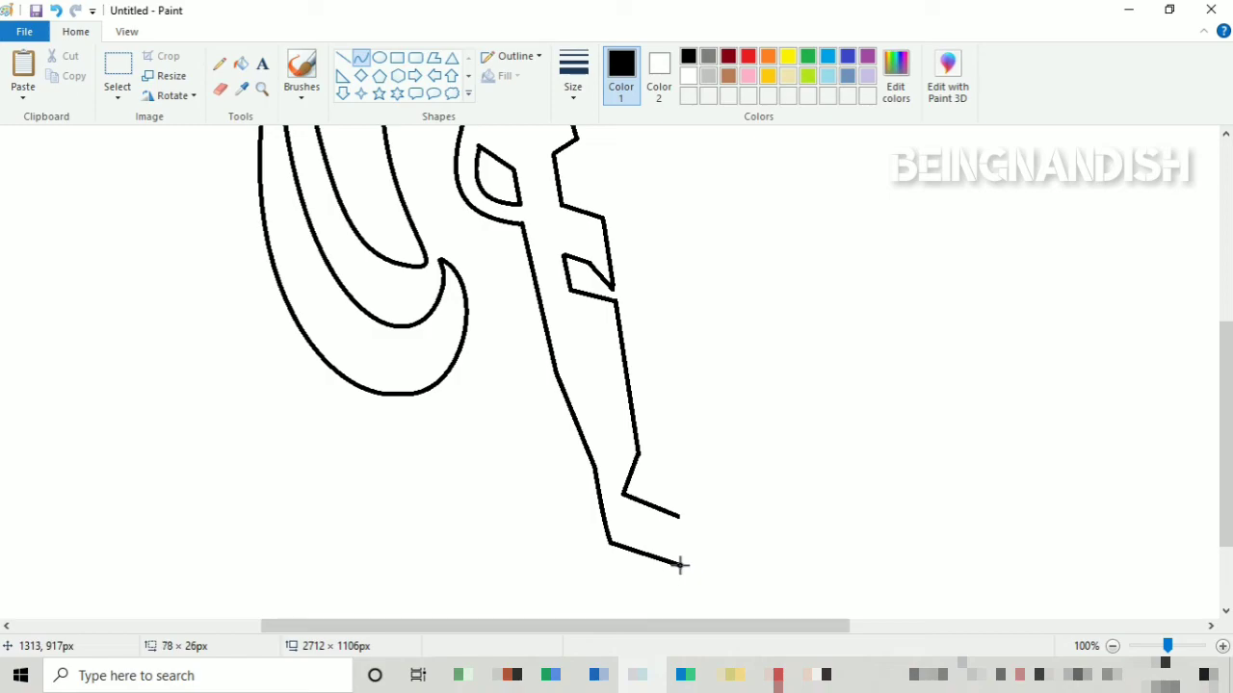
- Select the finished half head at 50% zoom, in an area of about 521 × 839 px, and copy it
click(126, 31)
click(61, 72)
click(75, 30)
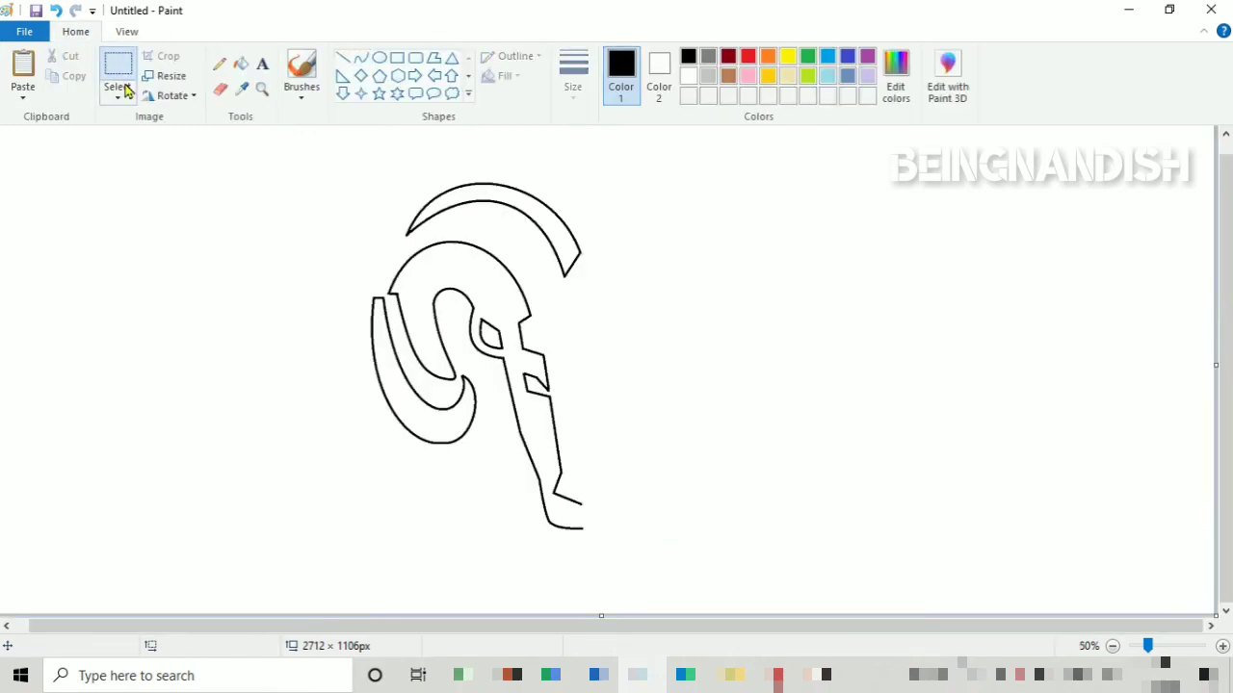
click(117, 67)
drag(348, 169, 583, 547)
right_click(502, 349)
click(537, 380)
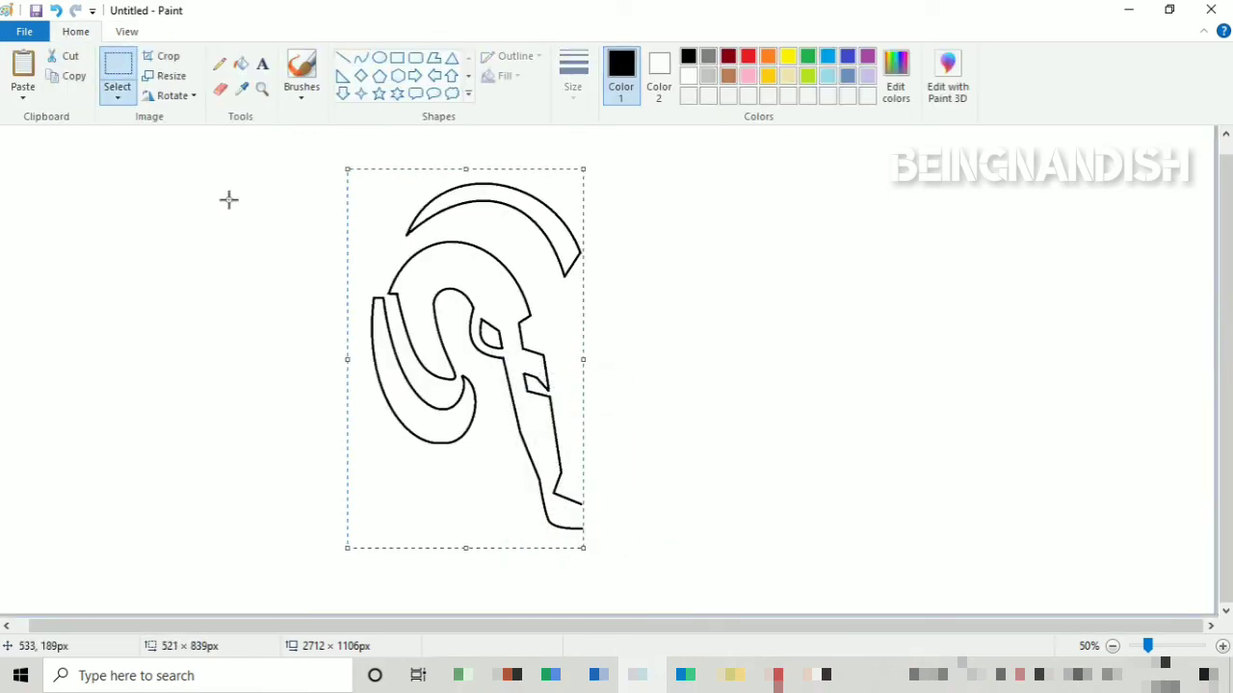
- Paste the half head at 100% zoom with transparent selection turned on and flip it horizontally
click(126, 31)
click(22, 73)
drag(361, 626, 663, 631)
scroll(609, 630, down, 3)
key(ctrl+v)
click(75, 31)
click(118, 92)
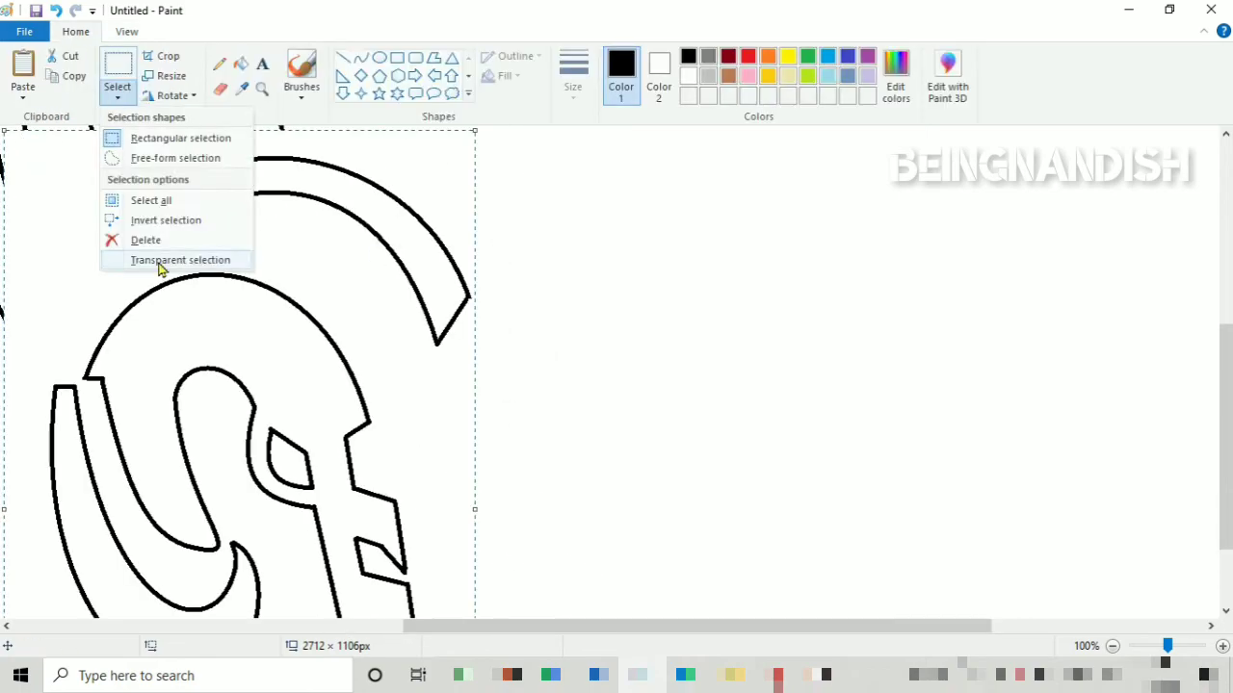
click(160, 261)
right_click(333, 280)
click(523, 515)
- Move the mirrored half beside the original so that both halves meet at the chin and mouth lines
drag(340, 342, 722, 61)
drag(544, 348, 546, 342)
key(Escape)
- Draw a white vertical line about 156 px long between the inner tips of the two crescents to separate them
scroll(783, 356, up, 3)
click(342, 58)
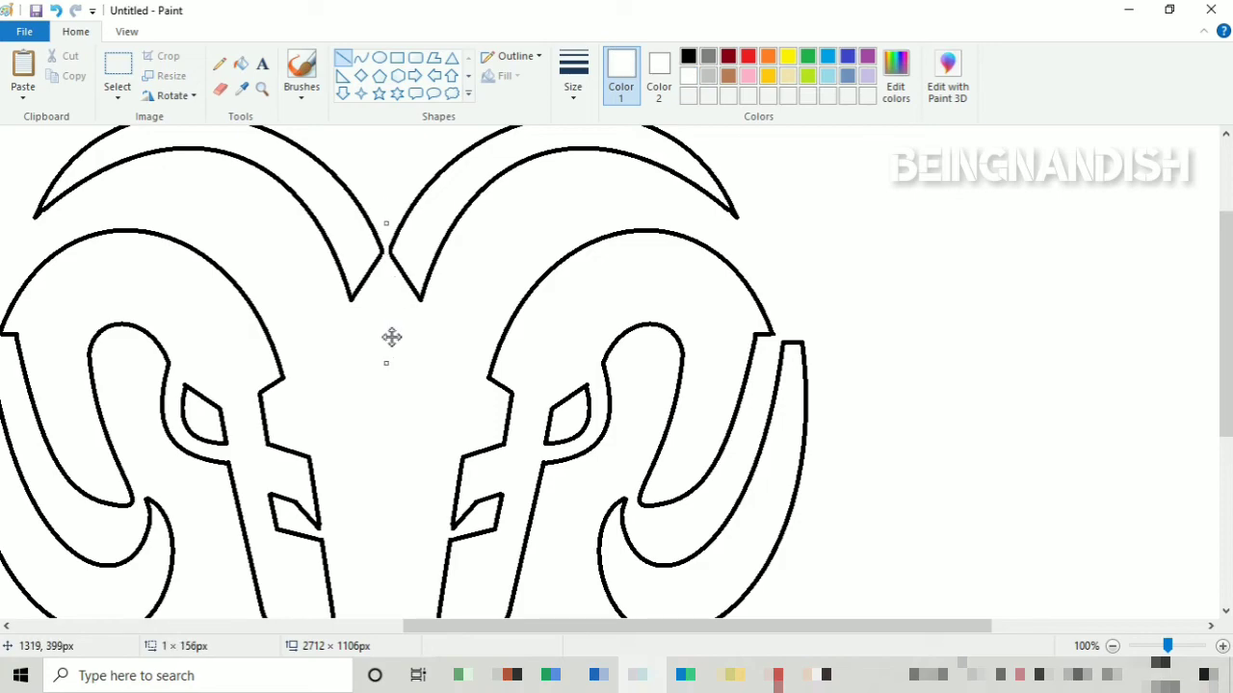
click(128, 31)
click(60, 77)
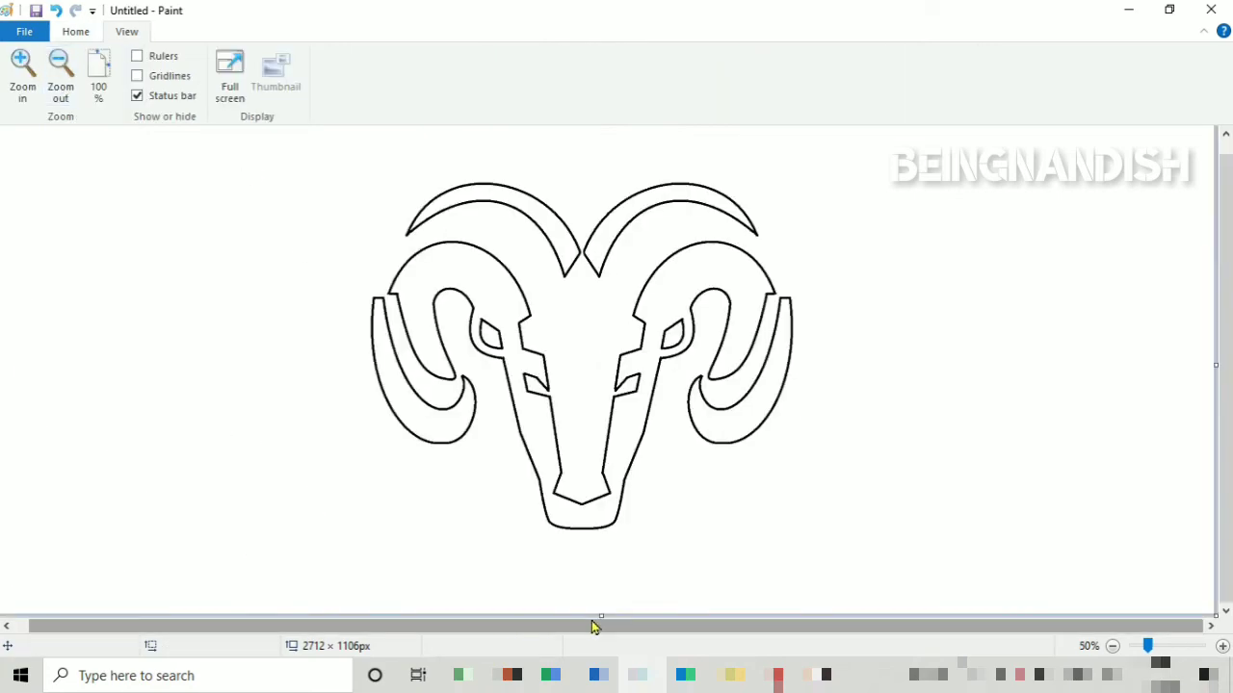
- Fill the two upper crescents with red
click(75, 32)
click(747, 56)
click(241, 63)
click(633, 239)
key(ctrl+z)
click(528, 209)
click(623, 217)
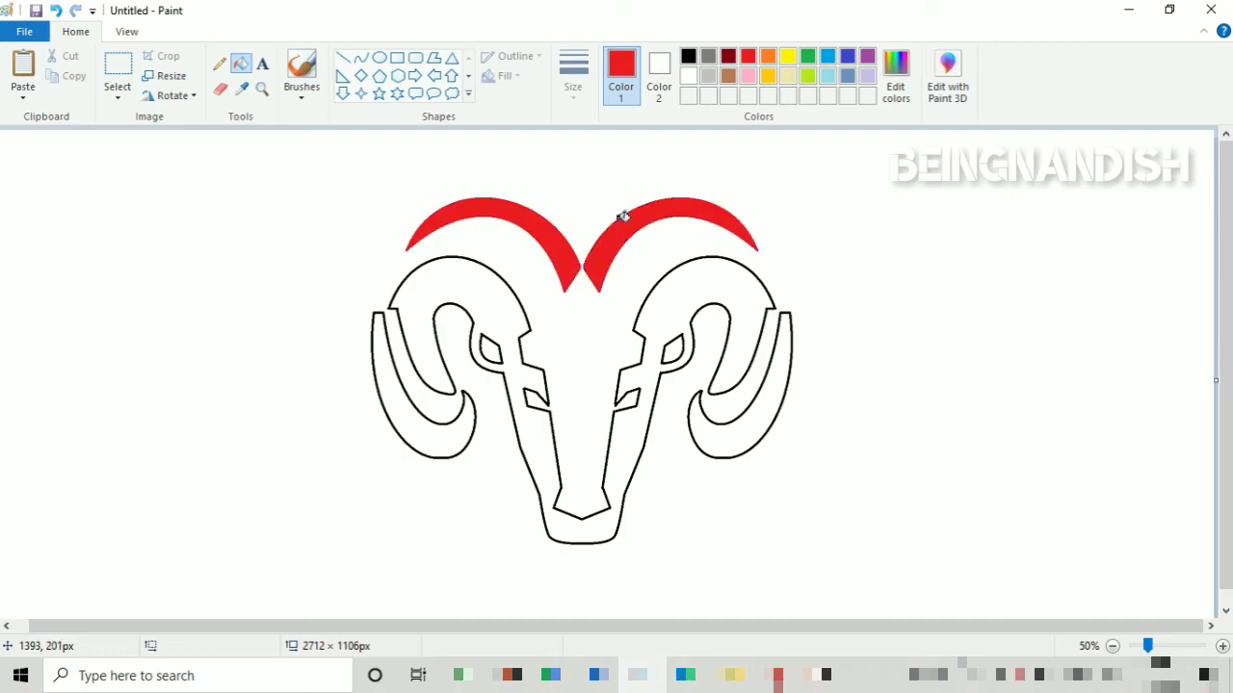
- Fill the face outline, with its inner horns, and both outer horns with red
click(503, 336)
click(684, 339)
click(788, 318)
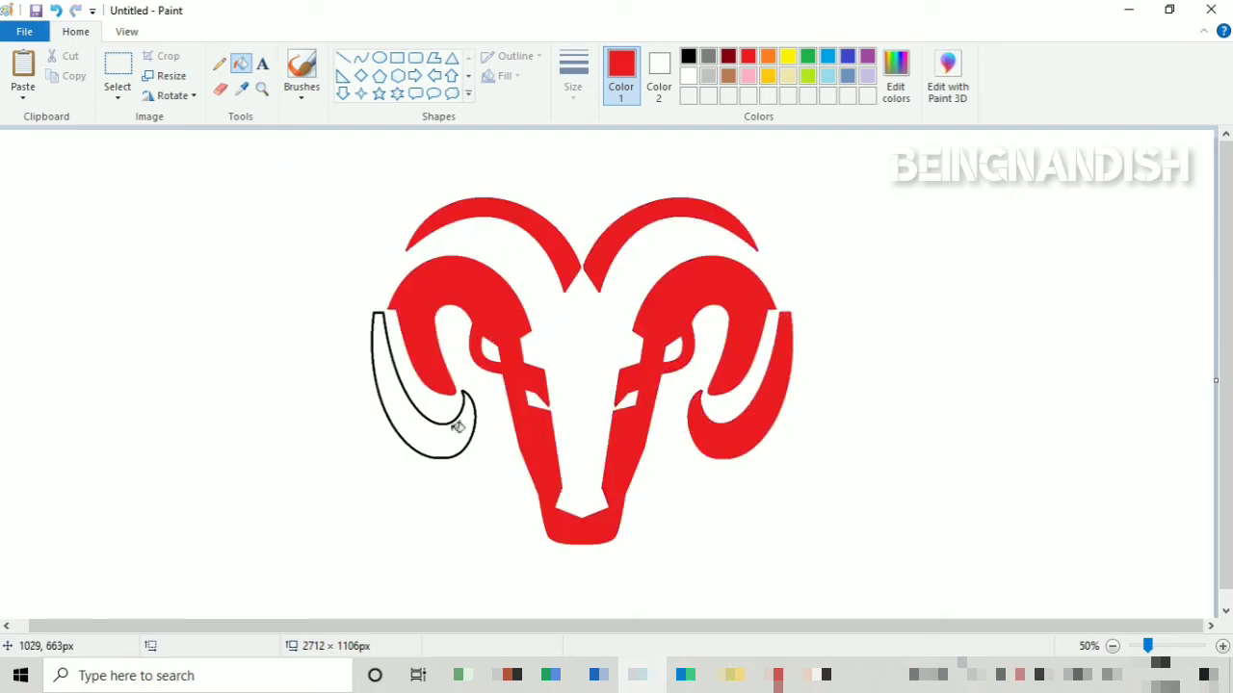
click(453, 431)
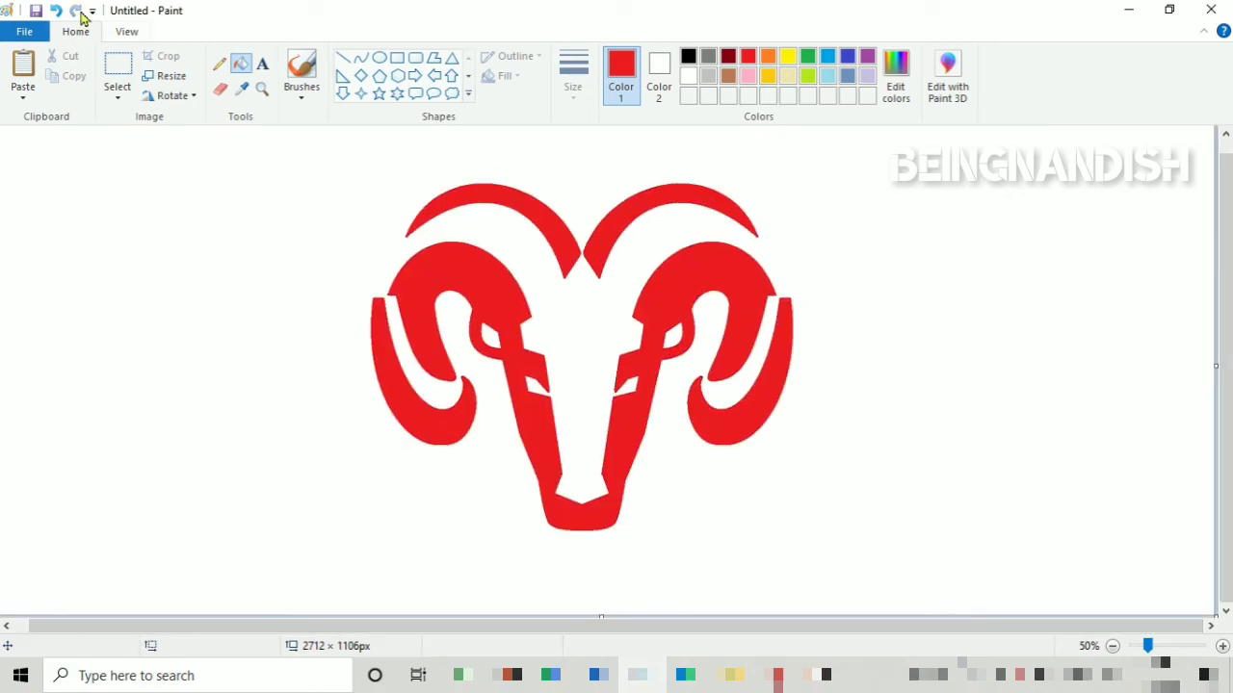
- Select the whole red head, narrow the selection to about 958 × 924 px and move it slightly up and right
click(117, 73)
drag(351, 159, 808, 578)
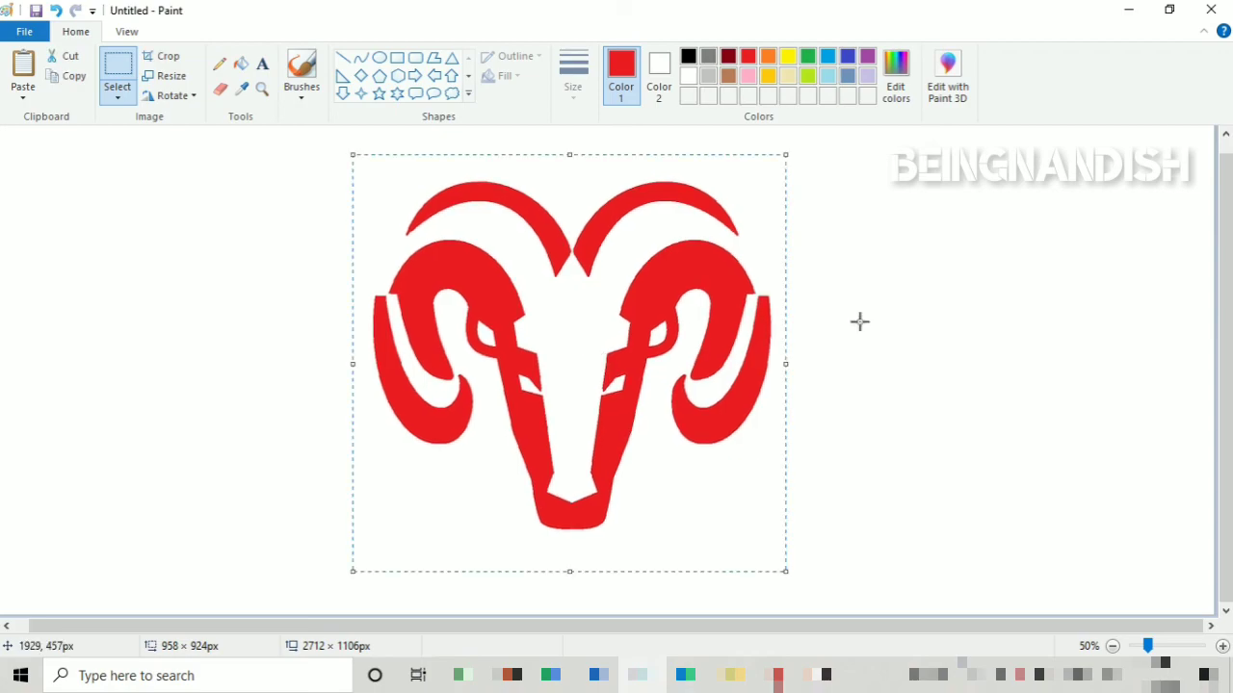
drag(564, 330, 567, 321)
click(809, 253)
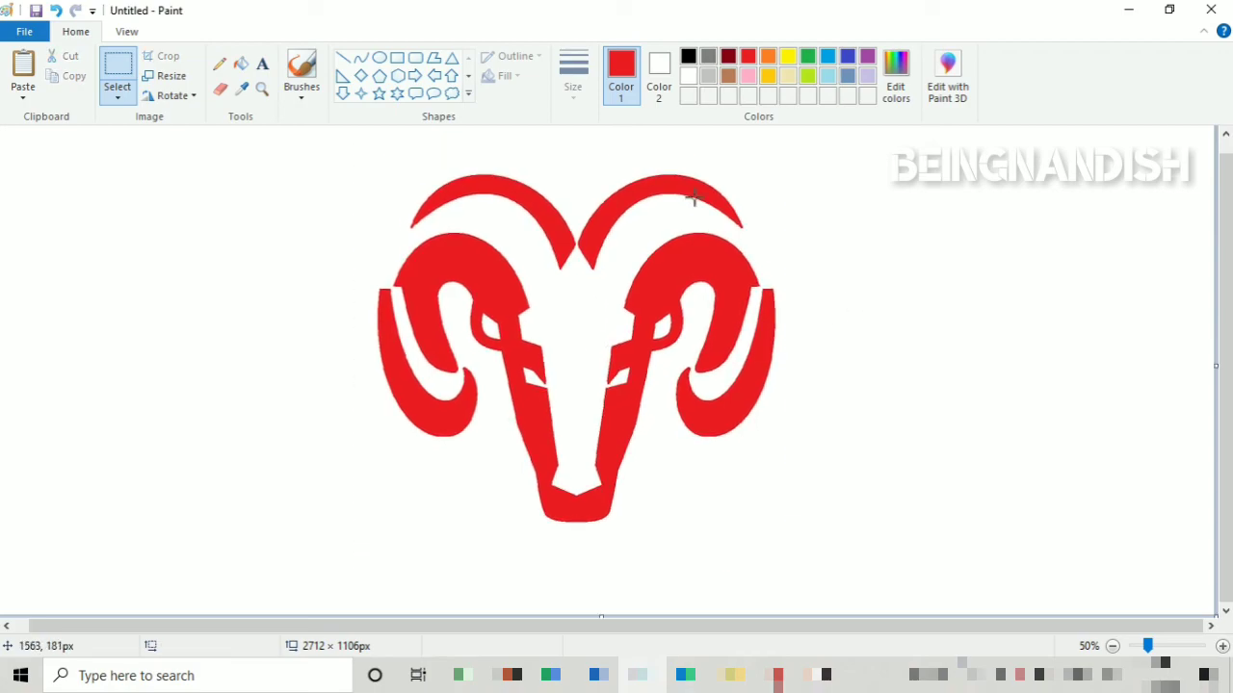
- Draw red frame curves from above the head's centre around the upper-left corner and down beside the horn, bending inward at the lower end
click(360, 58)
drag(580, 154, 360, 201)
mouse_move(360, 202)
mouse_down()
mouse_move(366, 156)
mouse_move(355, 179)
mouse_move(385, 447)
mouse_up()
click(366, 156)
click(390, 212)
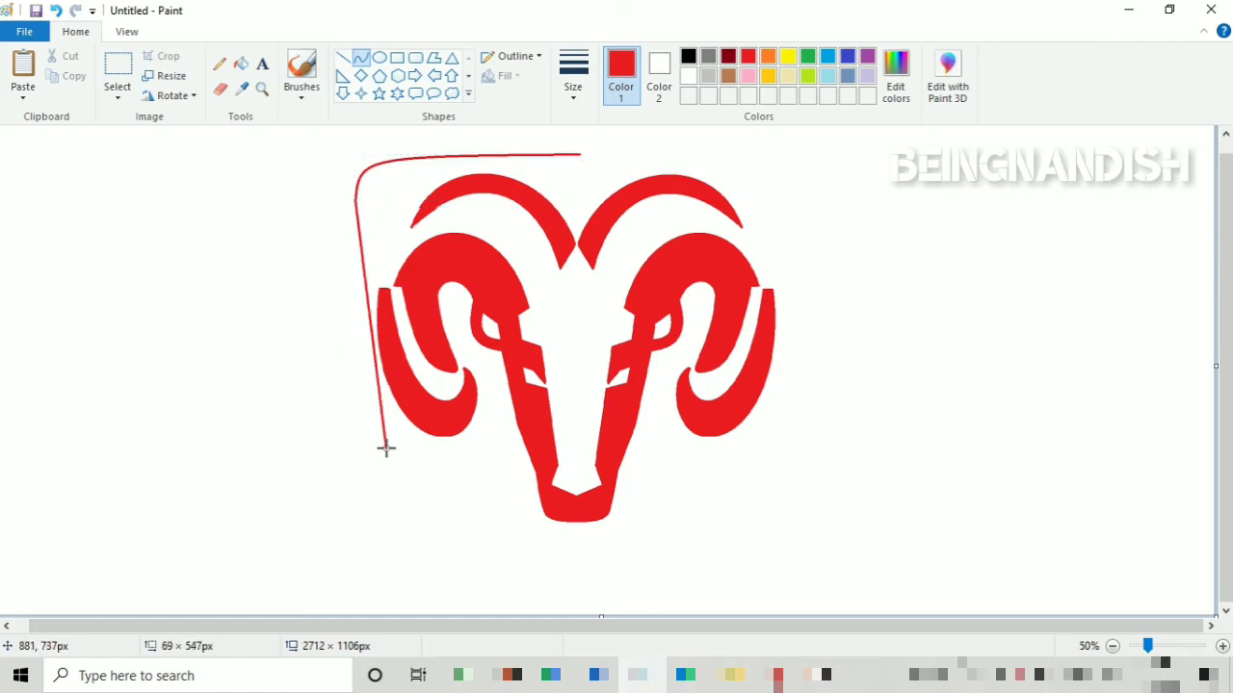
drag(354, 385, 358, 410)
click(362, 410)
click(482, 395)
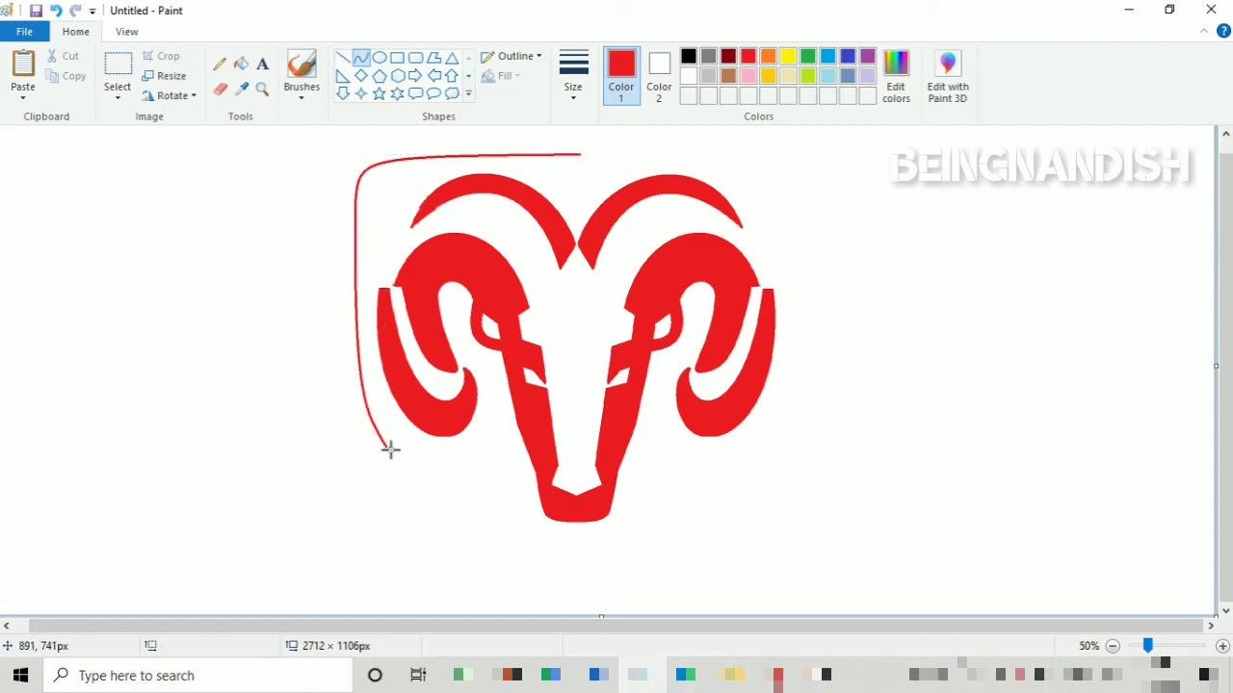
- Draw a red bottom curve, about 413 × 239 px, from the frame's lower side end to below the chin
drag(389, 449, 575, 554)
mouse_move(443, 486)
mouse_down()
mouse_move(413, 487)
mouse_move(492, 527)
mouse_up()
drag(387, 504, 389, 508)
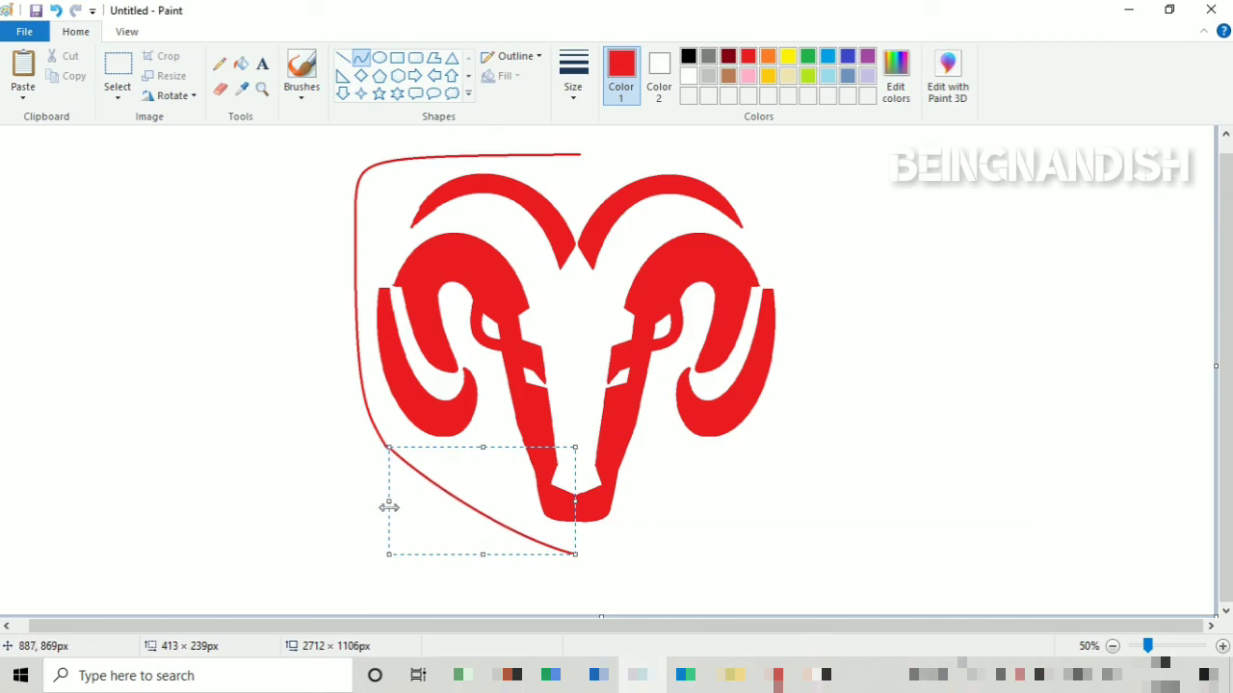
click(296, 442)
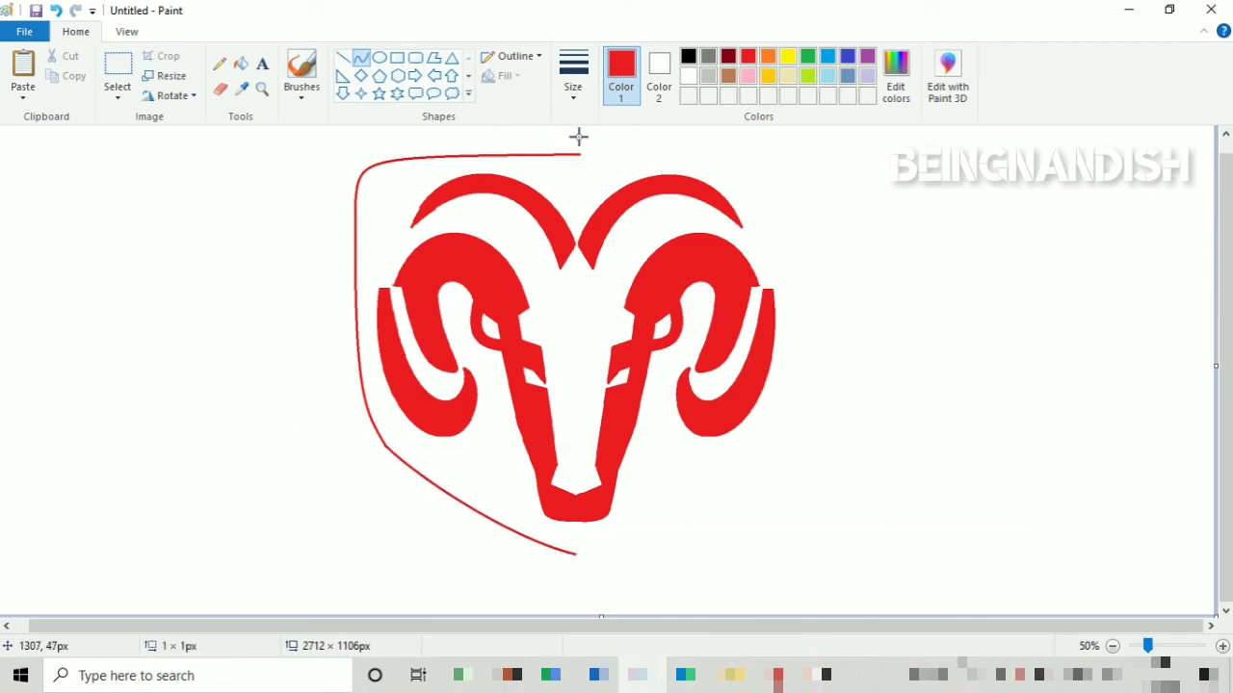
- Draw a second red curve, about 537 × 147 px, outside the frame's top curve, rounding the upper-left corner in parallel
drag(578, 137, 335, 201)
drag(370, 189, 339, 142)
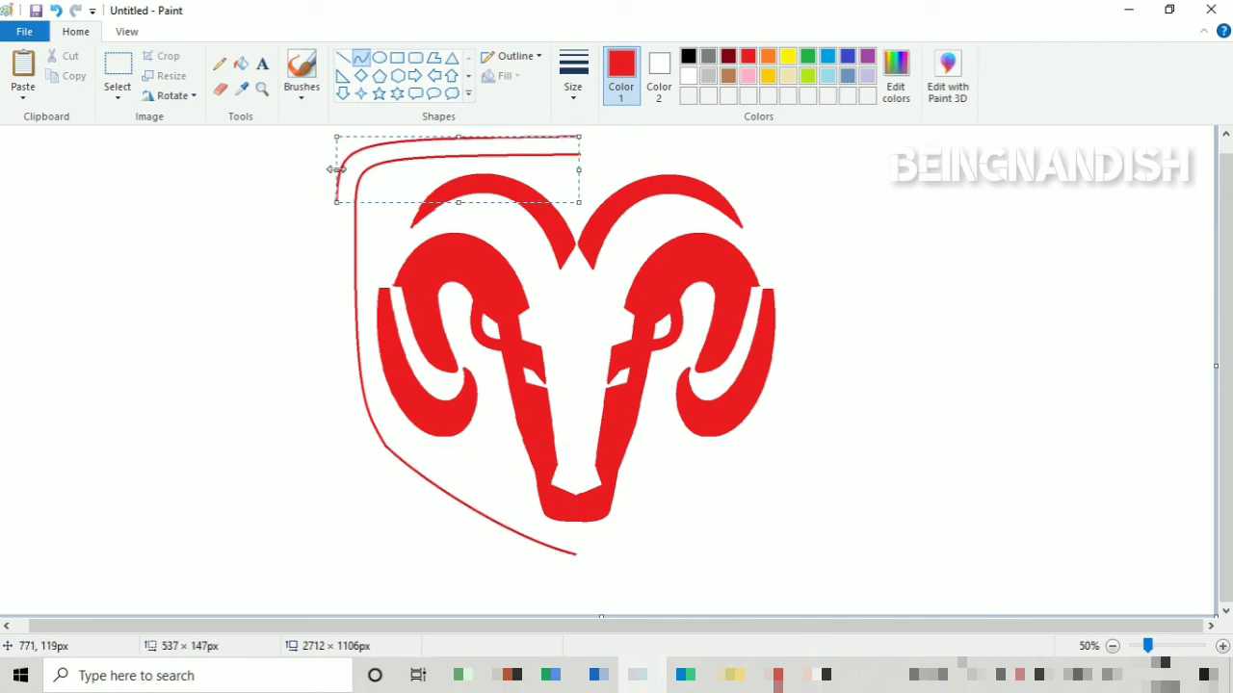
click(345, 214)
mouse_move(335, 200)
mouse_down()
mouse_move(407, 470)
mouse_move(572, 572)
mouse_up()
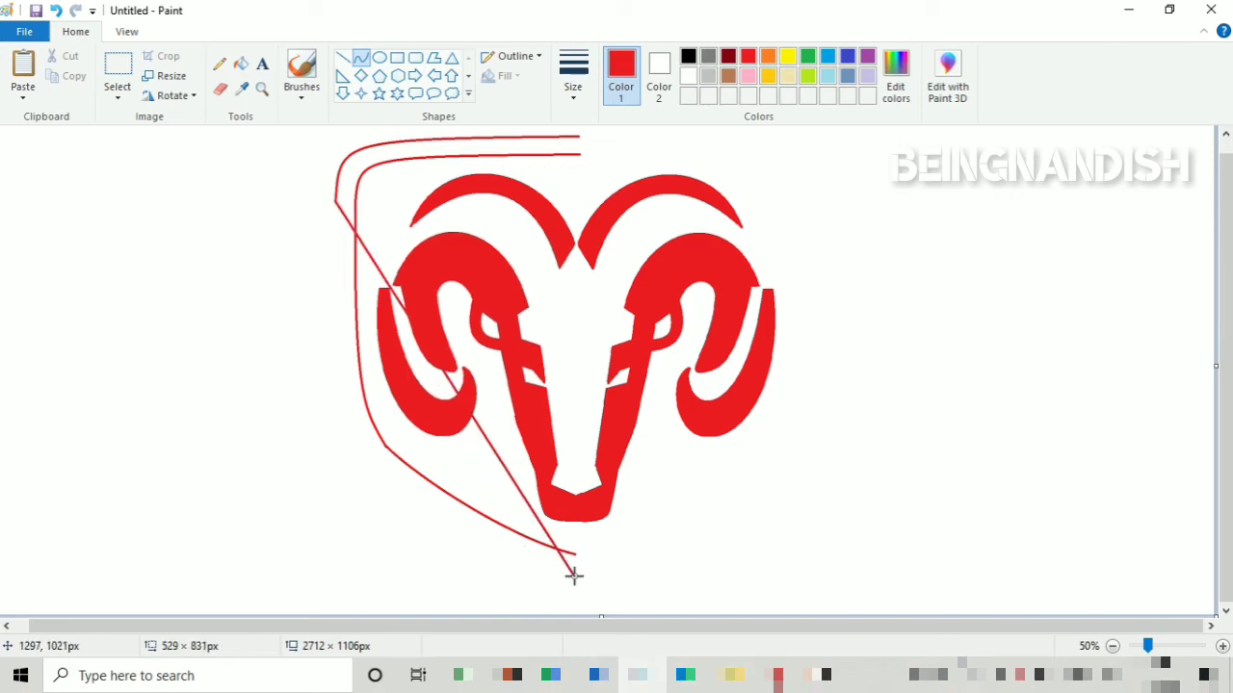
mouse_move(386, 520)
mouse_down()
mouse_move(340, 476)
mouse_move(367, 493)
mouse_up()
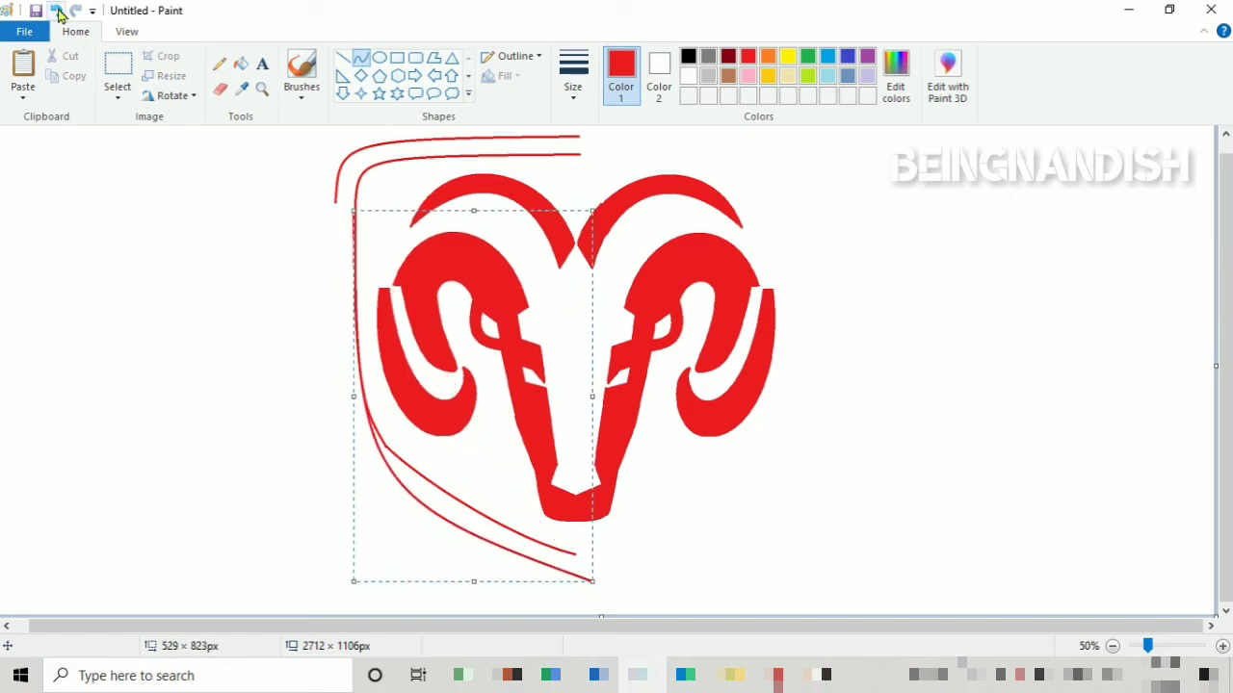
click(57, 11)
- Draw an outer side curve down from the outer top curve, parallel to the inner side and bending inward at its lower end
drag(335, 200, 372, 457)
mouse_move(372, 420)
mouse_down()
mouse_move(332, 385)
mouse_move(469, 534)
mouse_up()
click(347, 462)
click(57, 11)
- Draw the outer bottom curve at 100% zoom from the outer side's lower end to below the inner frame's bottom tip
click(126, 32)
click(99, 83)
click(75, 32)
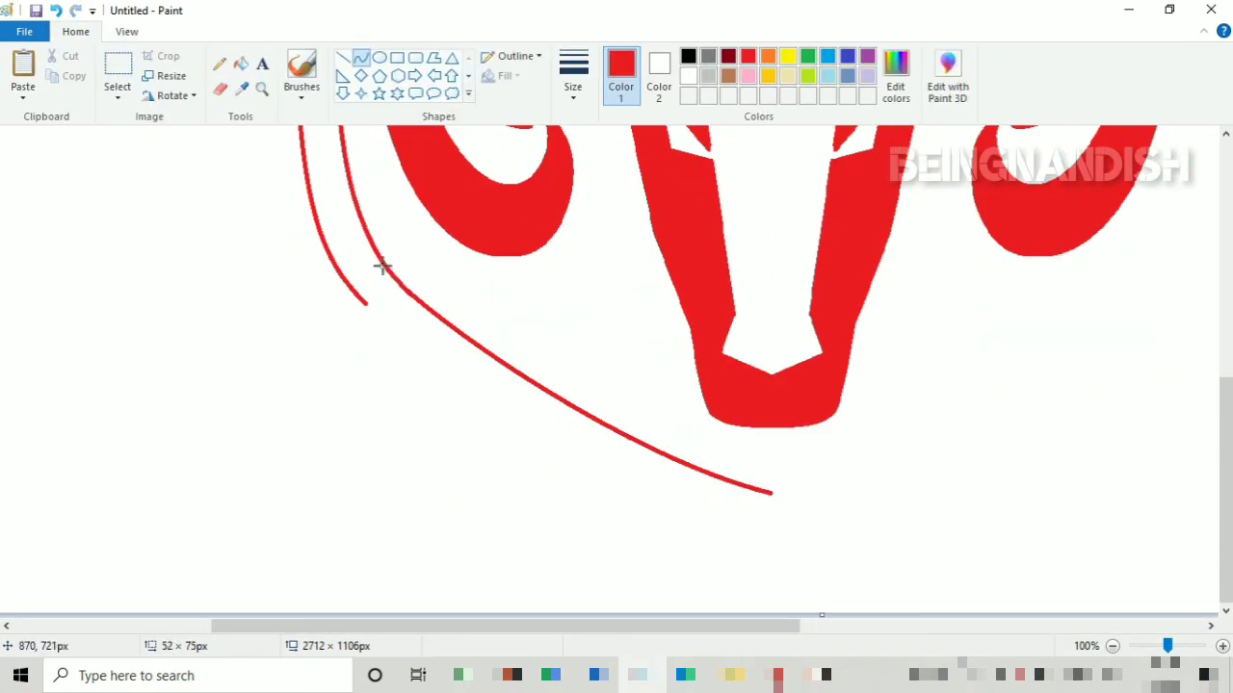
drag(366, 304, 771, 532)
mouse_move(539, 409)
mouse_down()
mouse_move(548, 456)
mouse_move(712, 512)
mouse_up()
click(797, 501)
scroll(779, 532, up, 10)
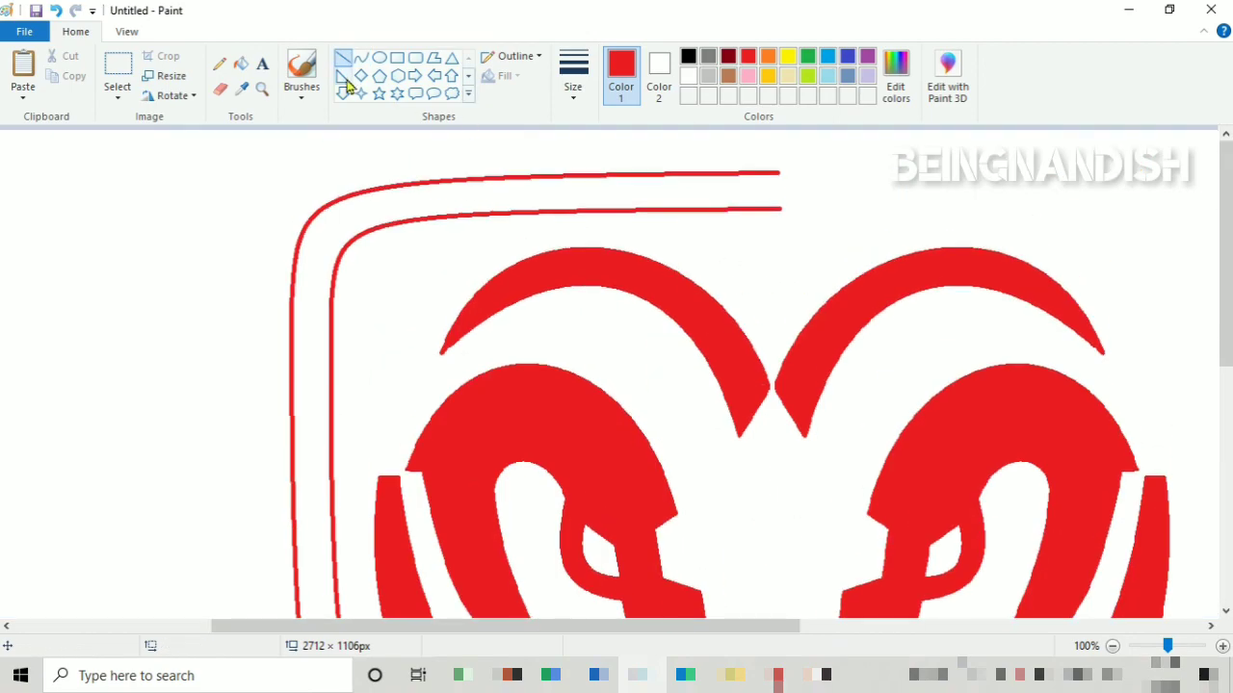
- Trim and close the frame outline's open ends at the logo's centre line, and fill the band between its two lines red
click(220, 89)
click(127, 30)
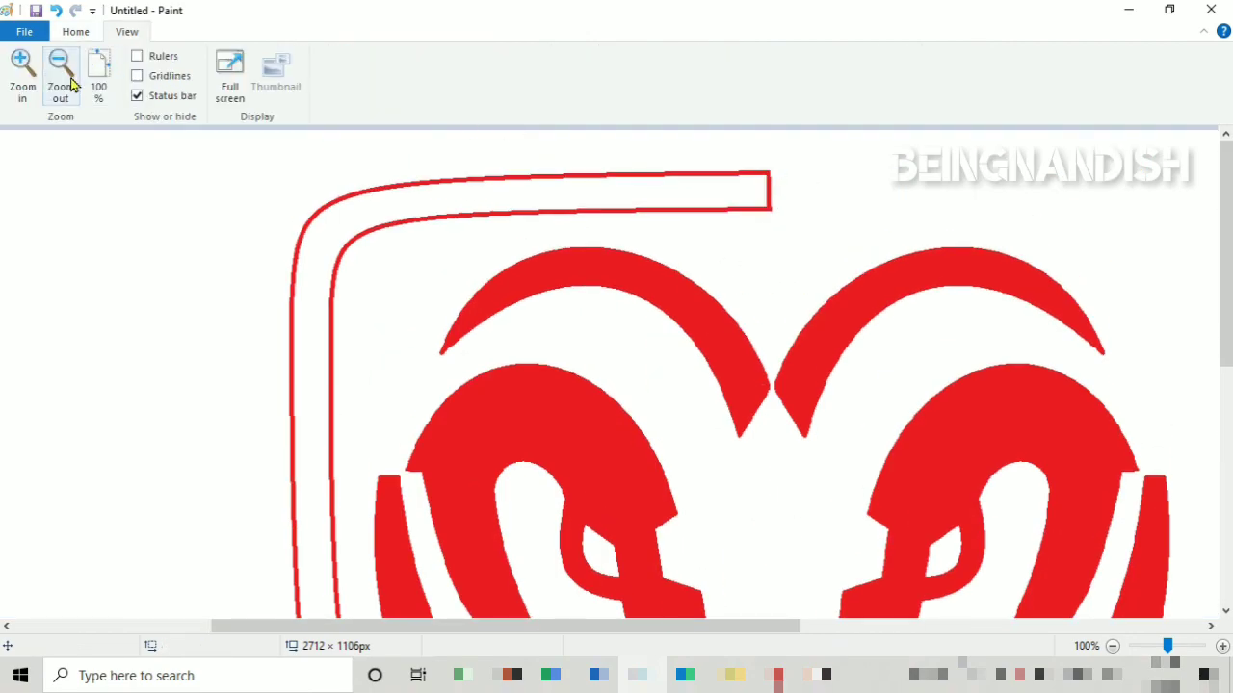
click(67, 79)
click(75, 31)
click(117, 69)
click(241, 64)
click(399, 166)
- Cut the logo's left half with its frame, about 591 × 1083 px, and delete the remaining right half
click(119, 66)
drag(310, 139, 556, 625)
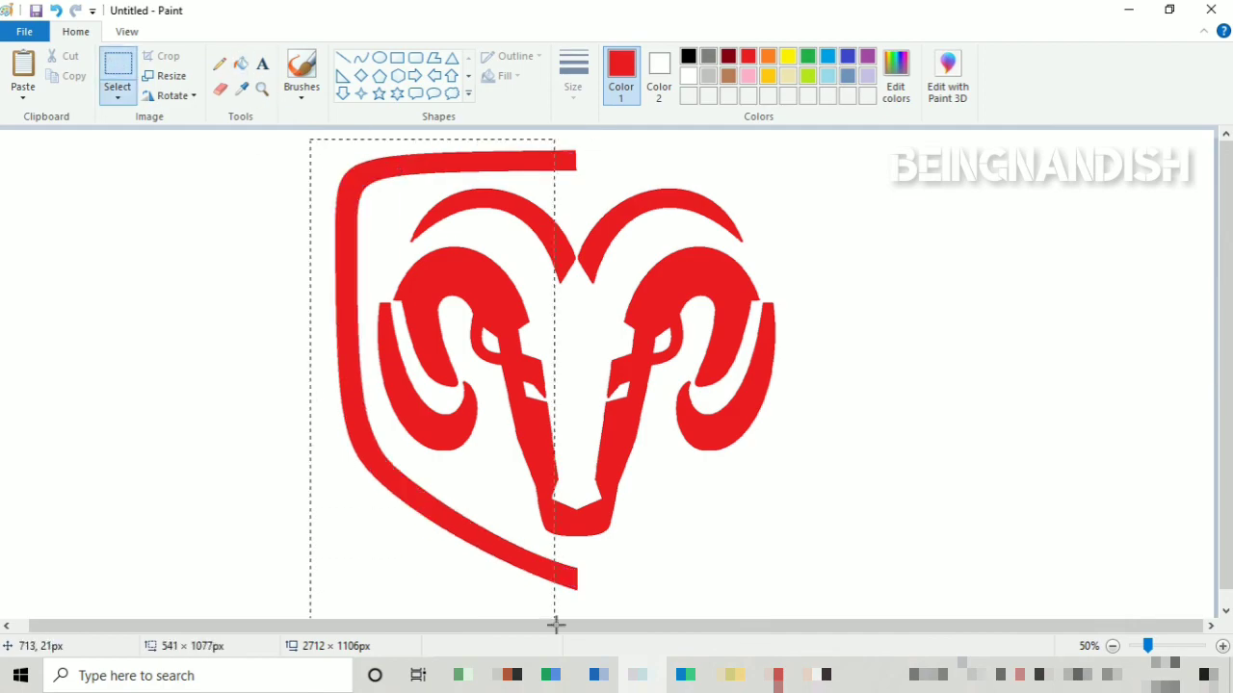
click(566, 340)
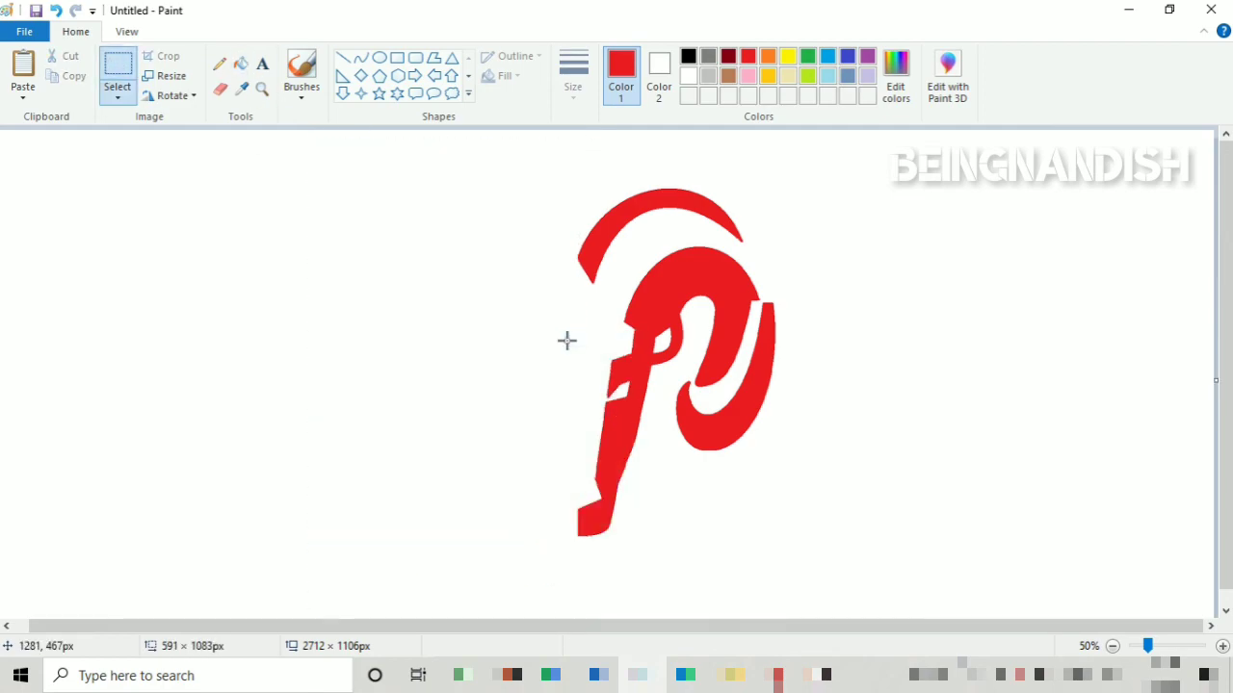
key(Delete)
- Paste the cut left half back and place it just left of the canvas's middle
click(23, 94)
click(44, 116)
drag(134, 283, 467, 286)
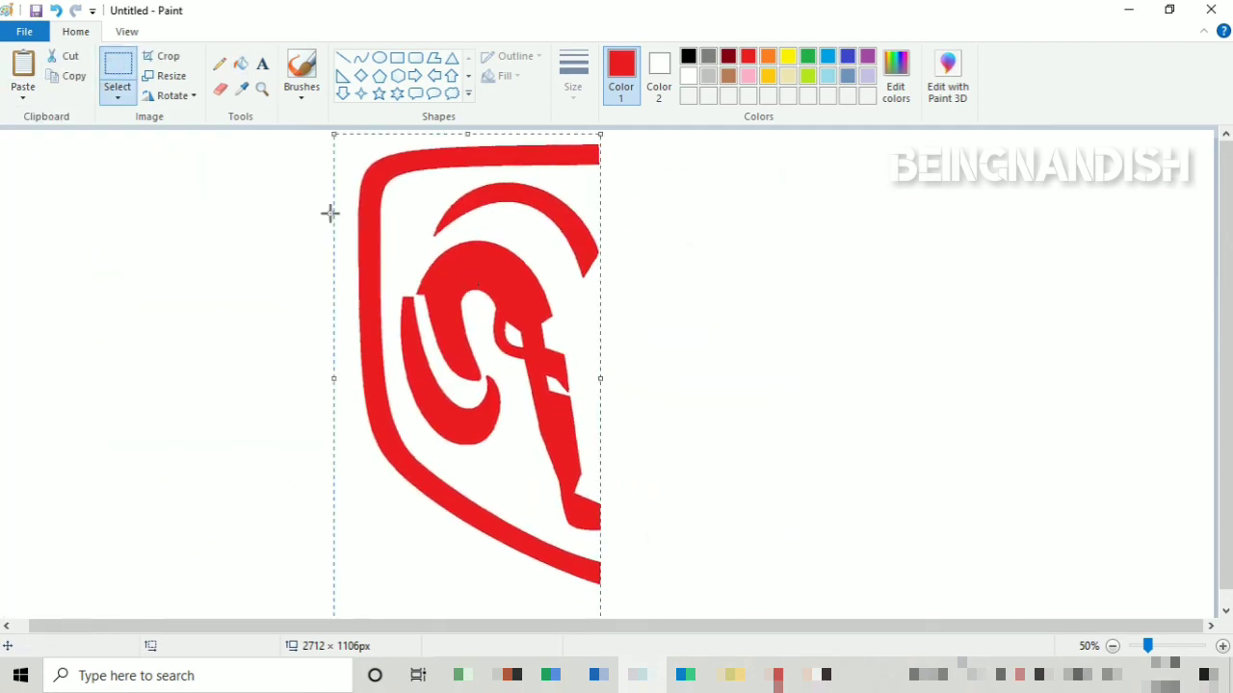
- Paste a second copy of the half logo at 100% zoom, flip it horizontally, and join it to the first half's right edge
click(126, 31)
click(23, 75)
drag(409, 630, 669, 630)
key(ctrl+v)
right_click(434, 241)
click(732, 507)
drag(350, 382, 962, 383)
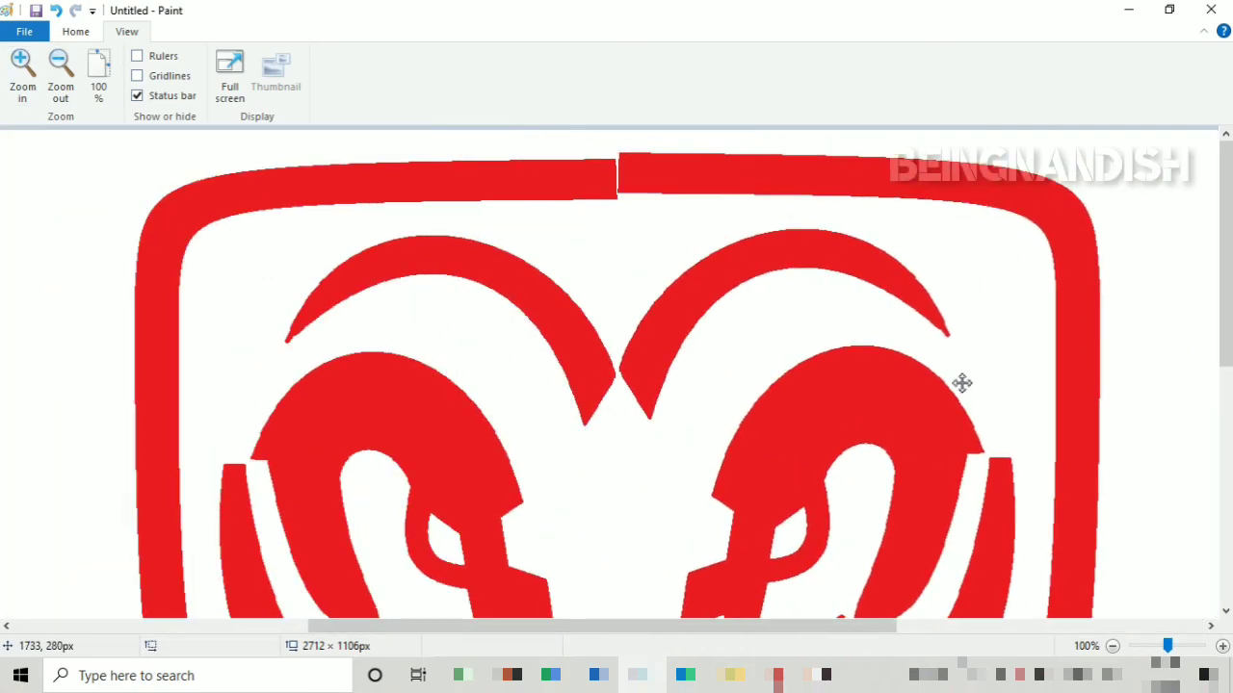
- Draw a red line across the seam between the two frame halves at the top centre
click(75, 31)
click(341, 57)
scroll(613, 184, down, 3)
mouse_move(599, 161)
mouse_down()
mouse_move(651, 160)
mouse_move(618, 189)
mouse_up()
scroll(614, 184, up, 3)
- Cover the remaining gap in the frame's top seam with red, using a vertical line about 28 px tall
click(241, 64)
click(617, 180)
key(ctrl+z)
click(617, 180)
click(54, 11)
click(342, 56)
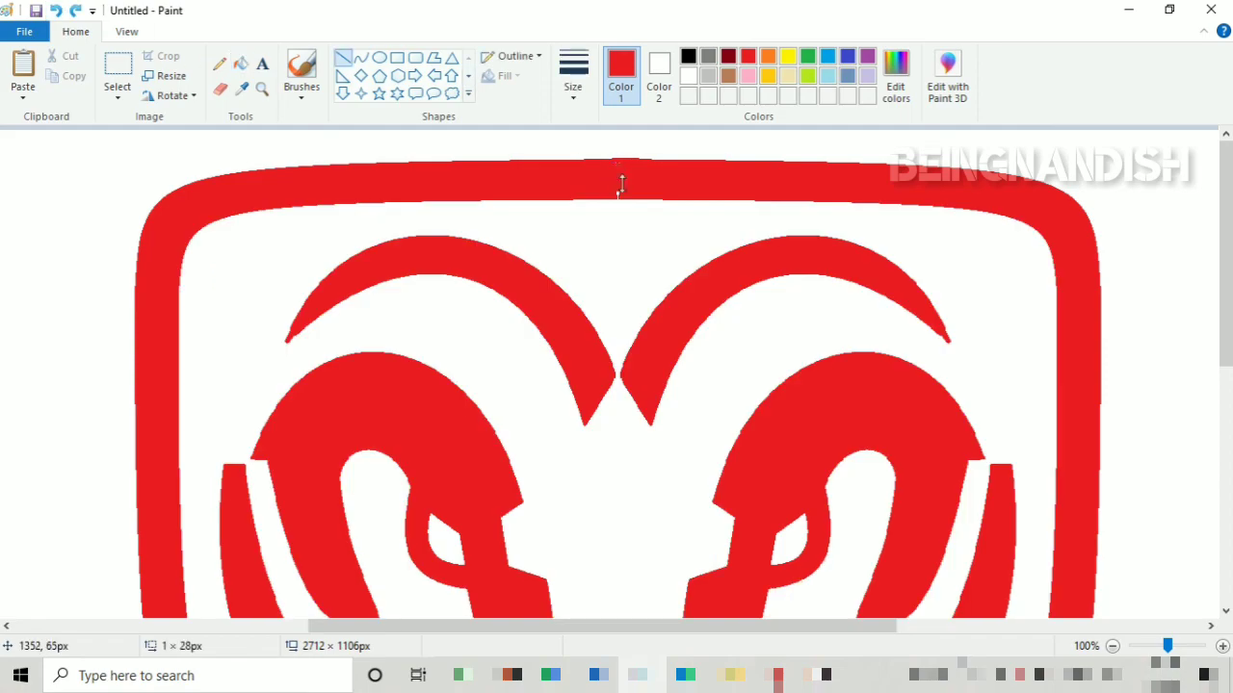
click(126, 31)
click(61, 67)
click(75, 31)
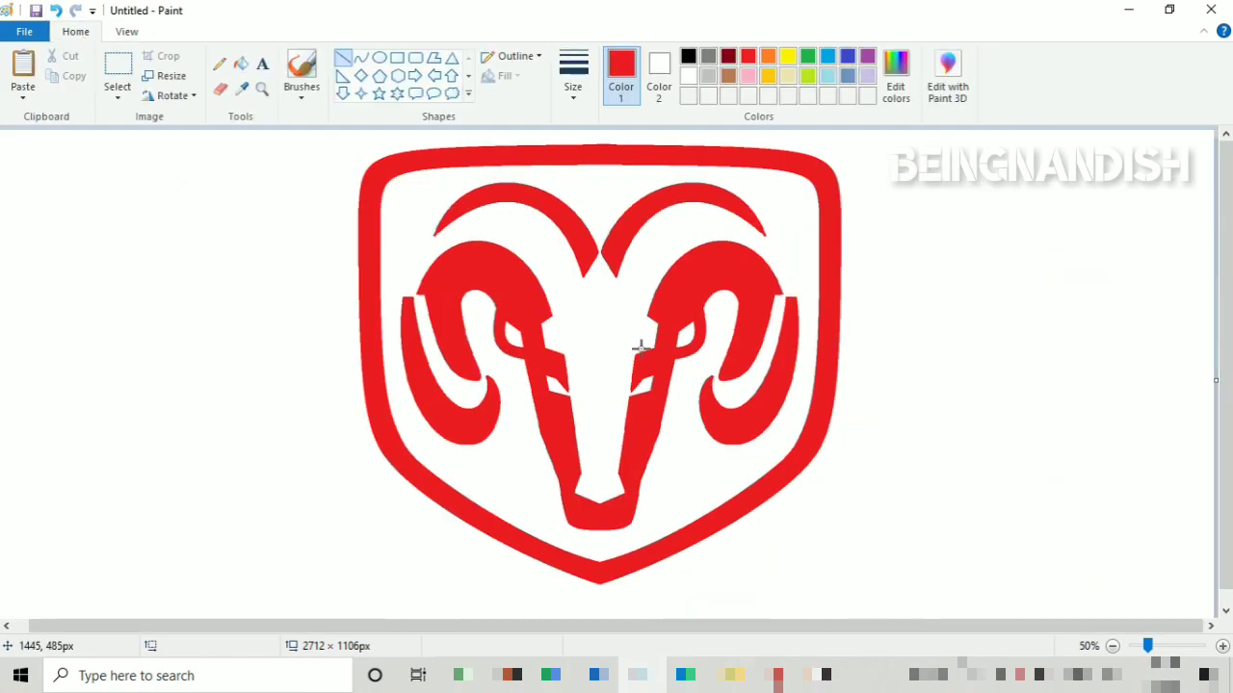